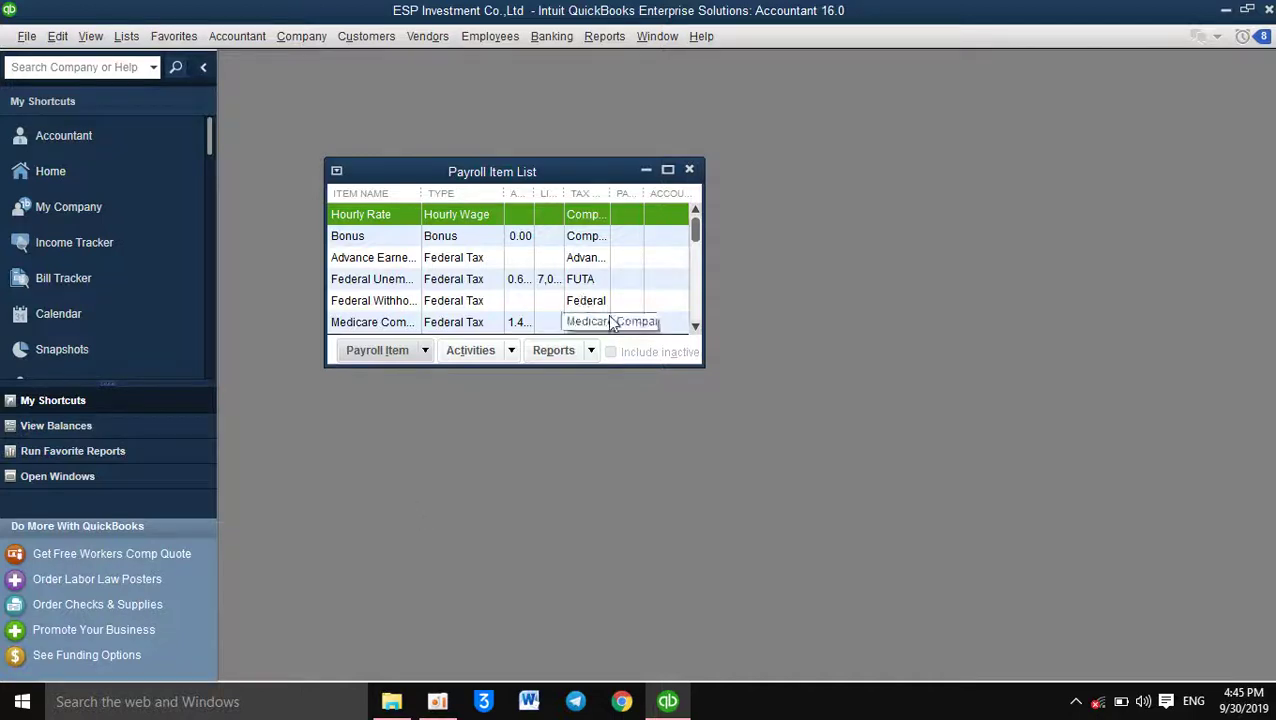
# Step: Maximize the payroll item list and start a new payroll item using Custom Setup with Wage as its type
pyautogui.click(667, 171)
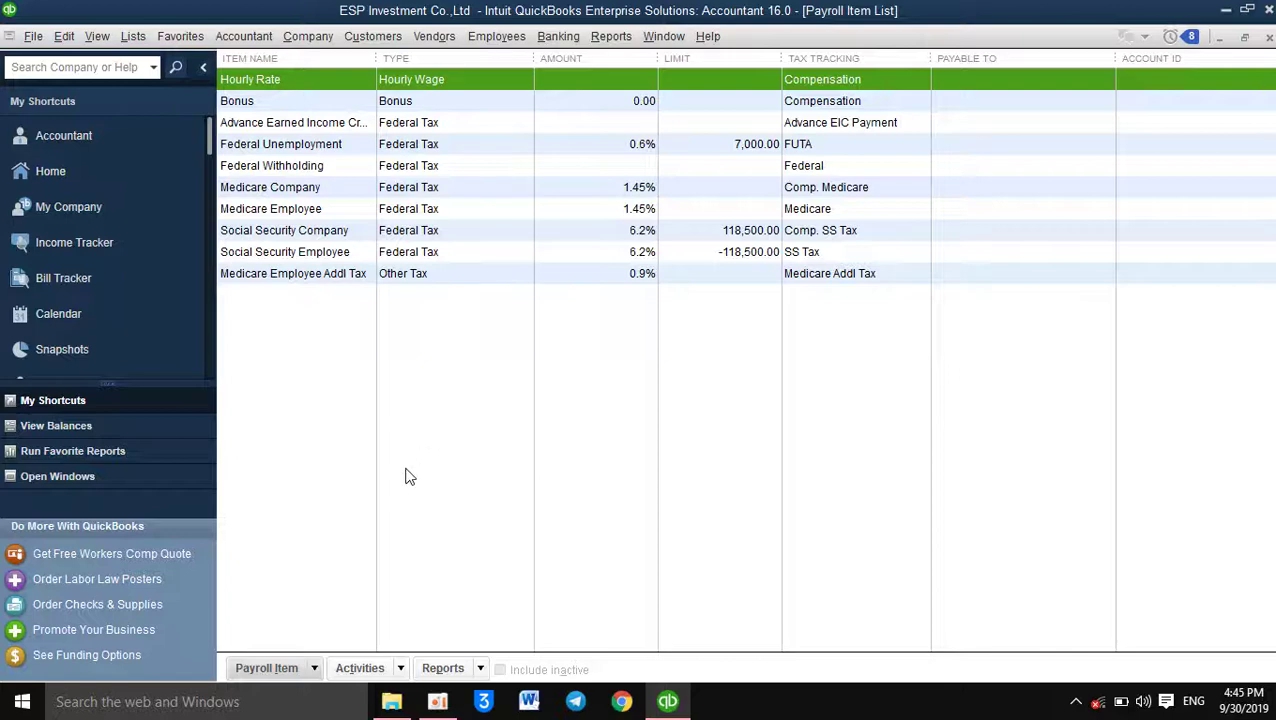
pyautogui.click(314, 669)
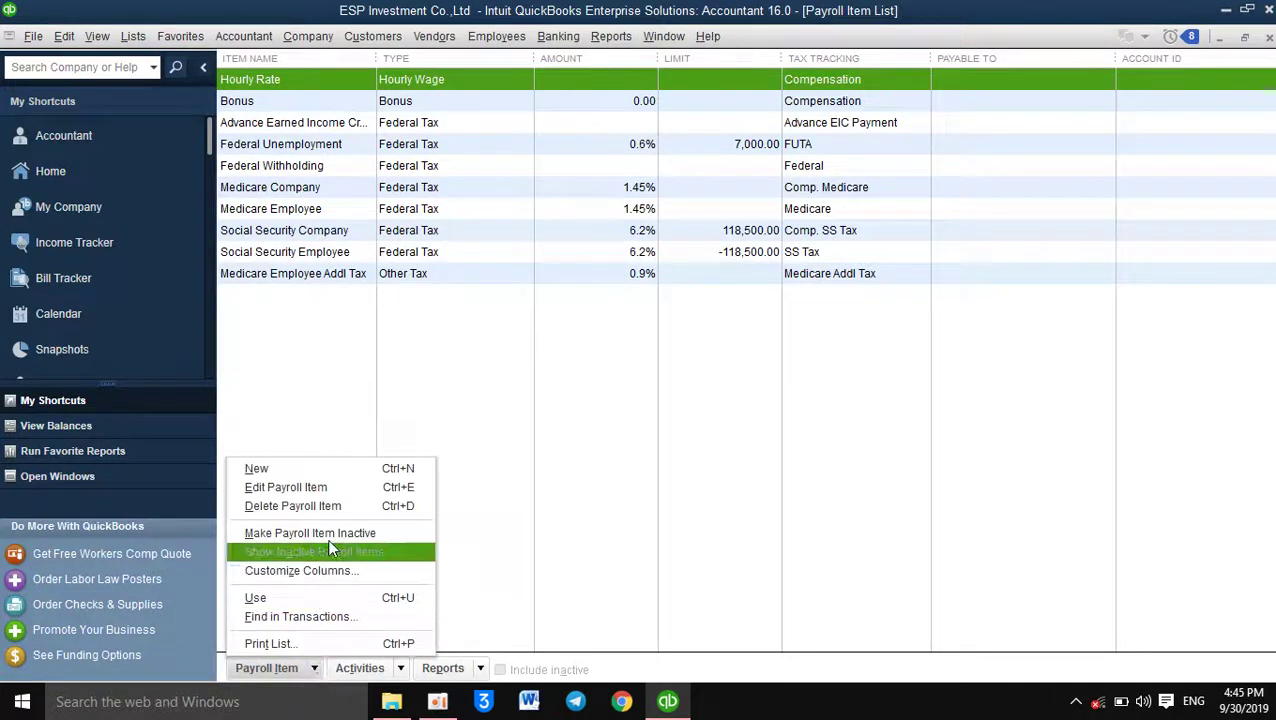
pyautogui.click(343, 470)
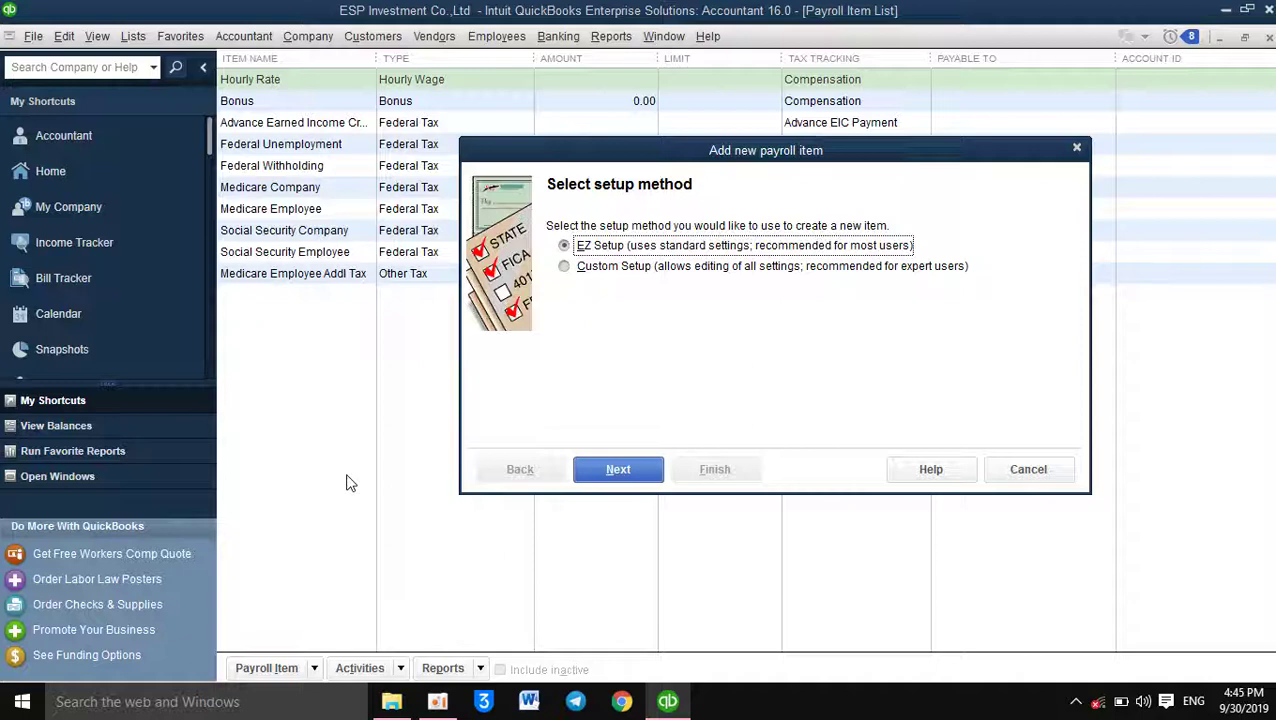
pyautogui.click(603, 272)
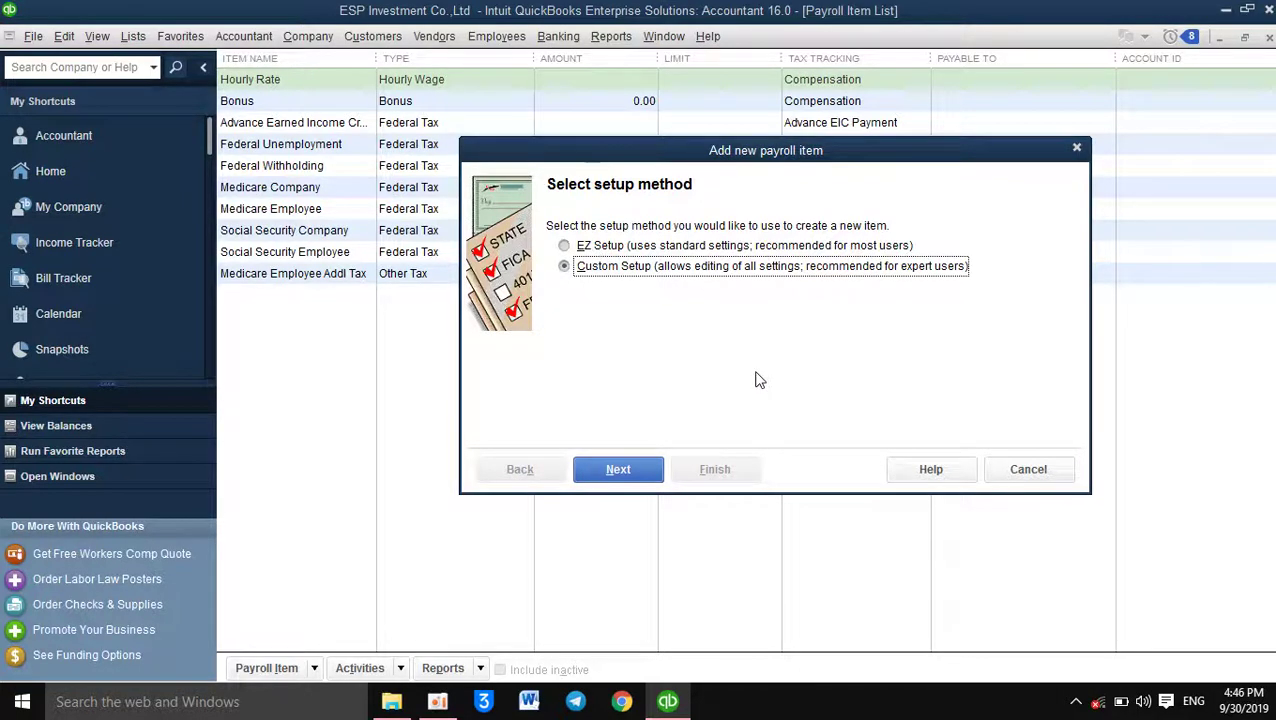
pyautogui.click(627, 468)
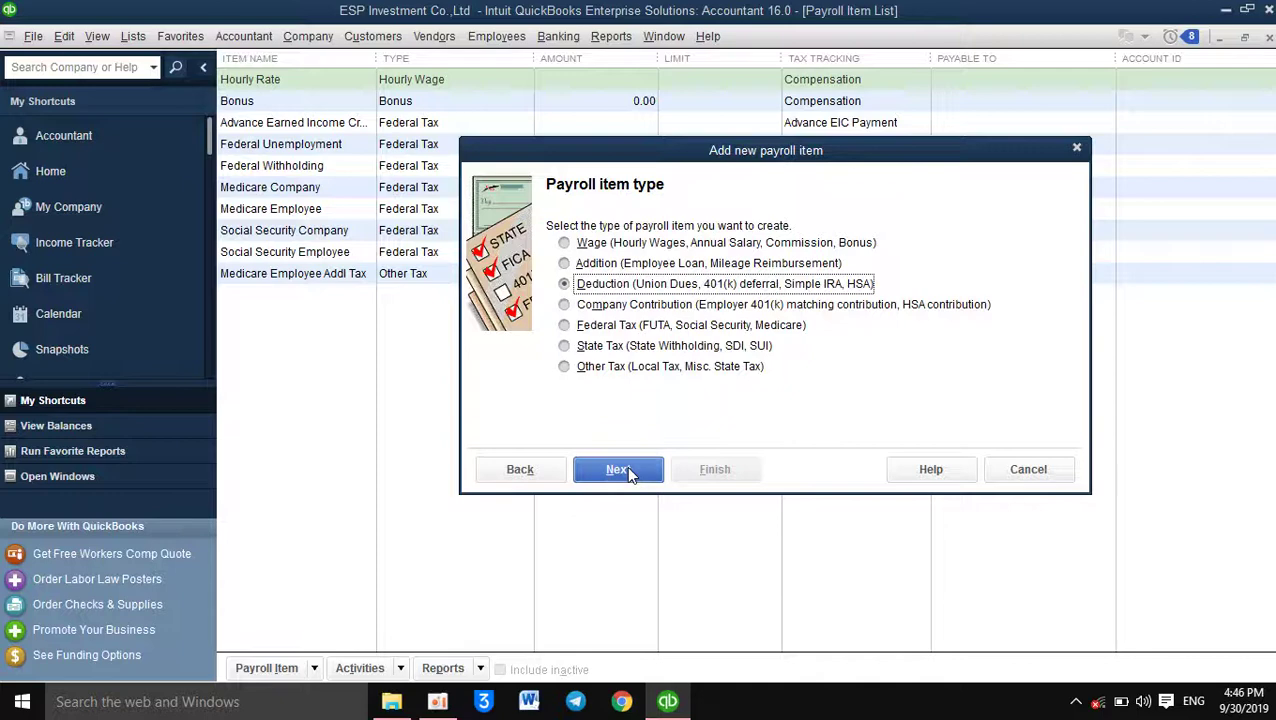
pyautogui.click(527, 469)
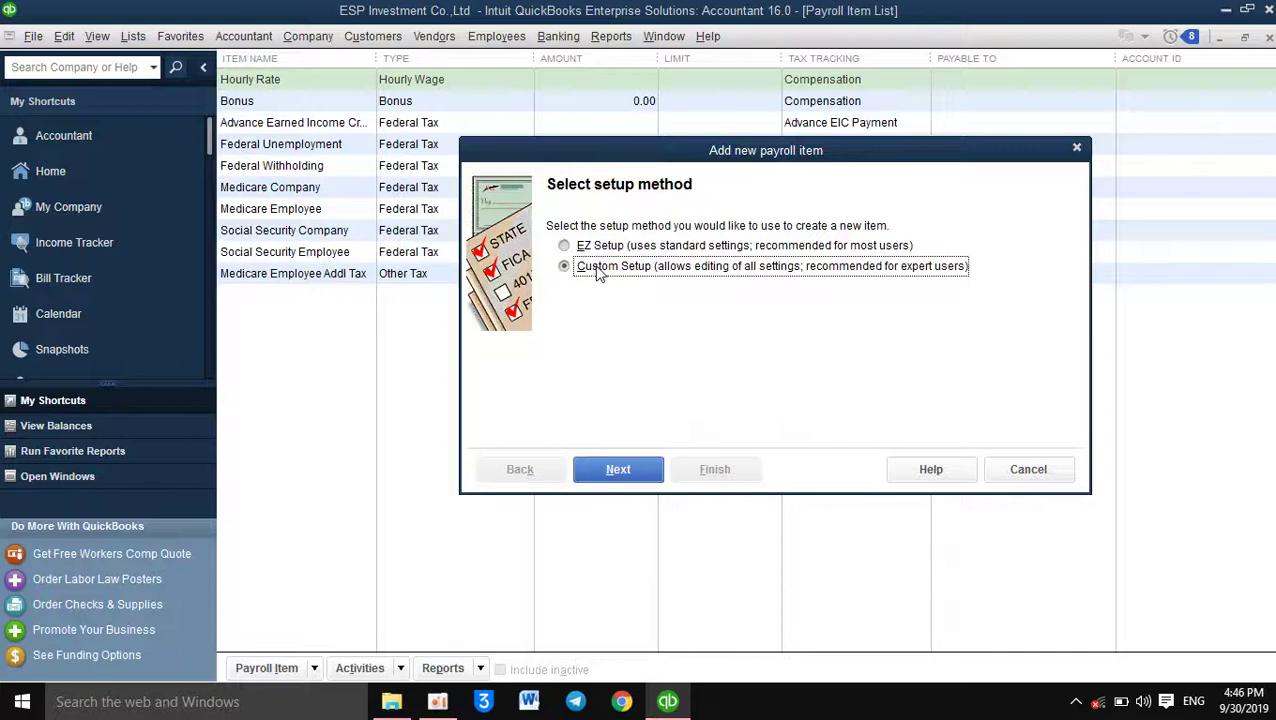
pyautogui.click(618, 469)
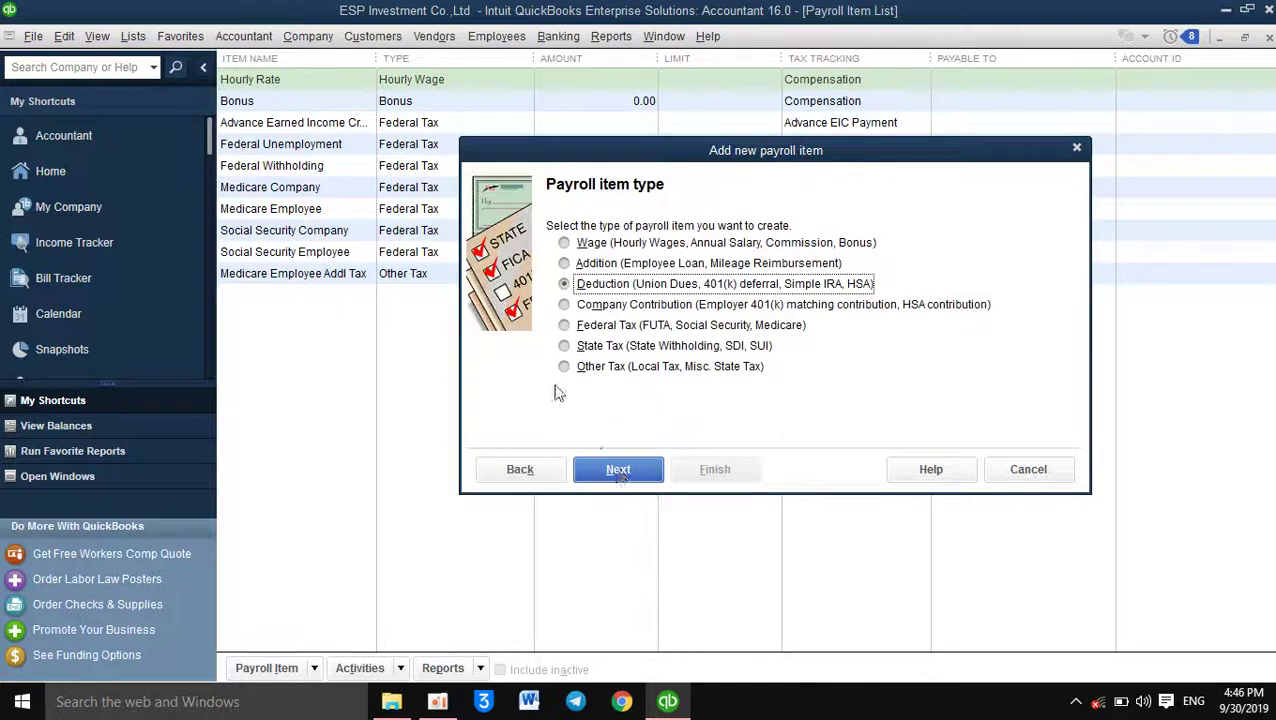
pyautogui.click(590, 246)
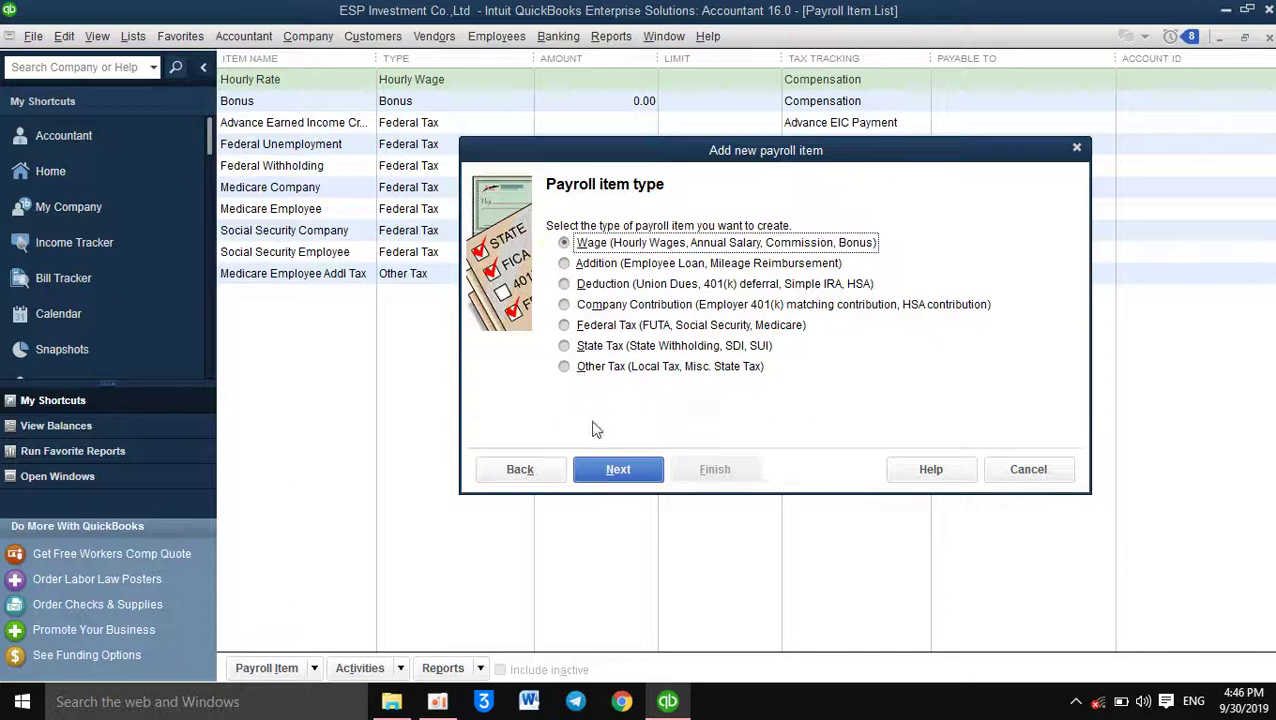
pyautogui.click(603, 470)
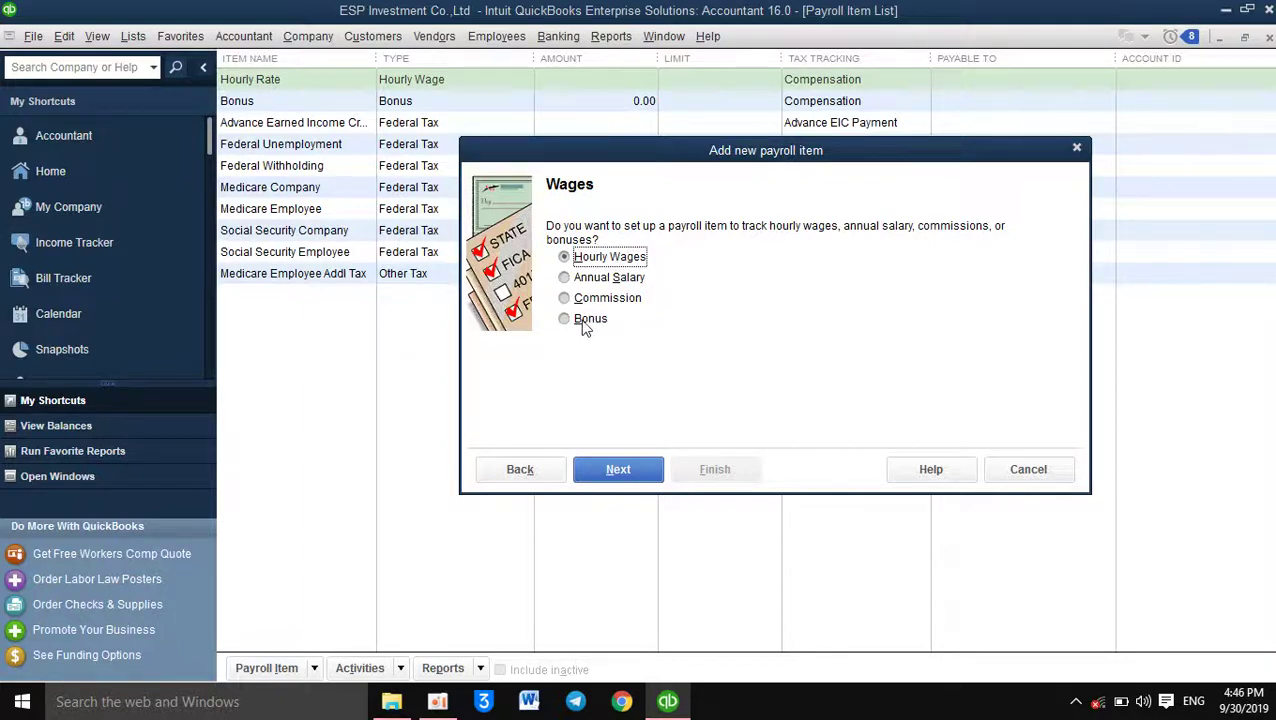
# Step: Set the wage item up as Annual Salary for Regular Pay and name it "Salary Expense"
pyautogui.click(636, 280)
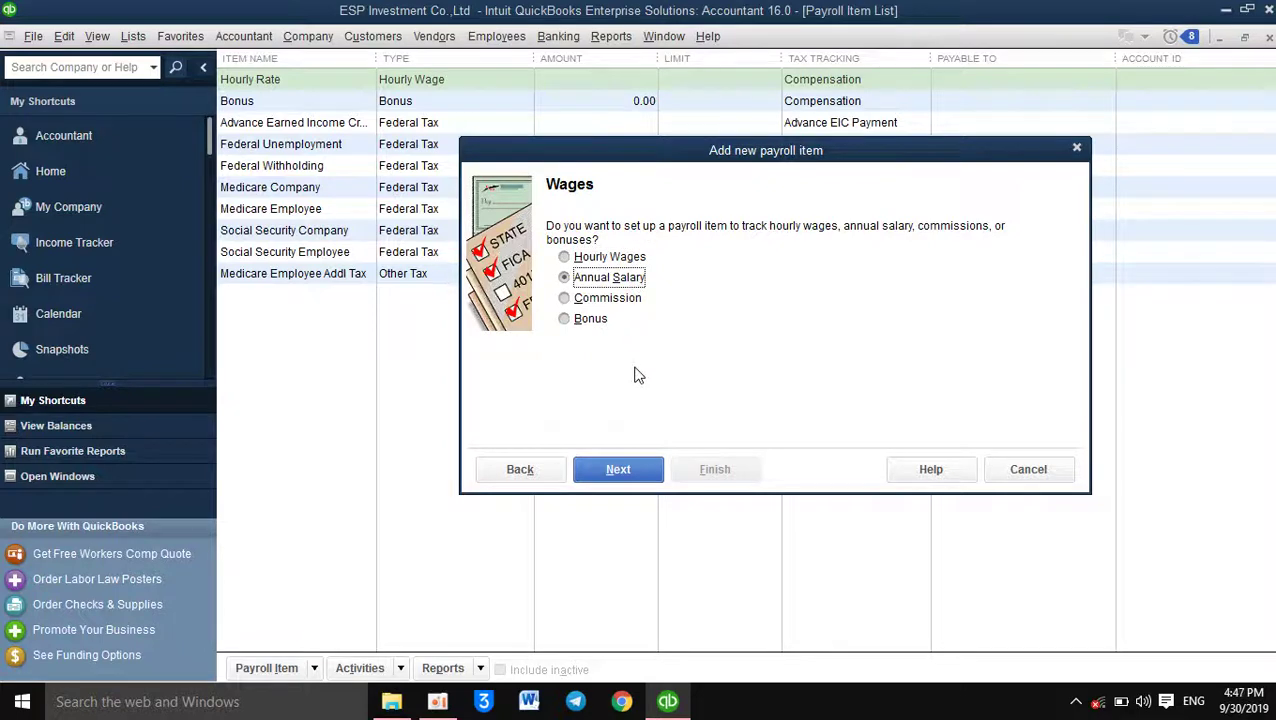
pyautogui.click(625, 468)
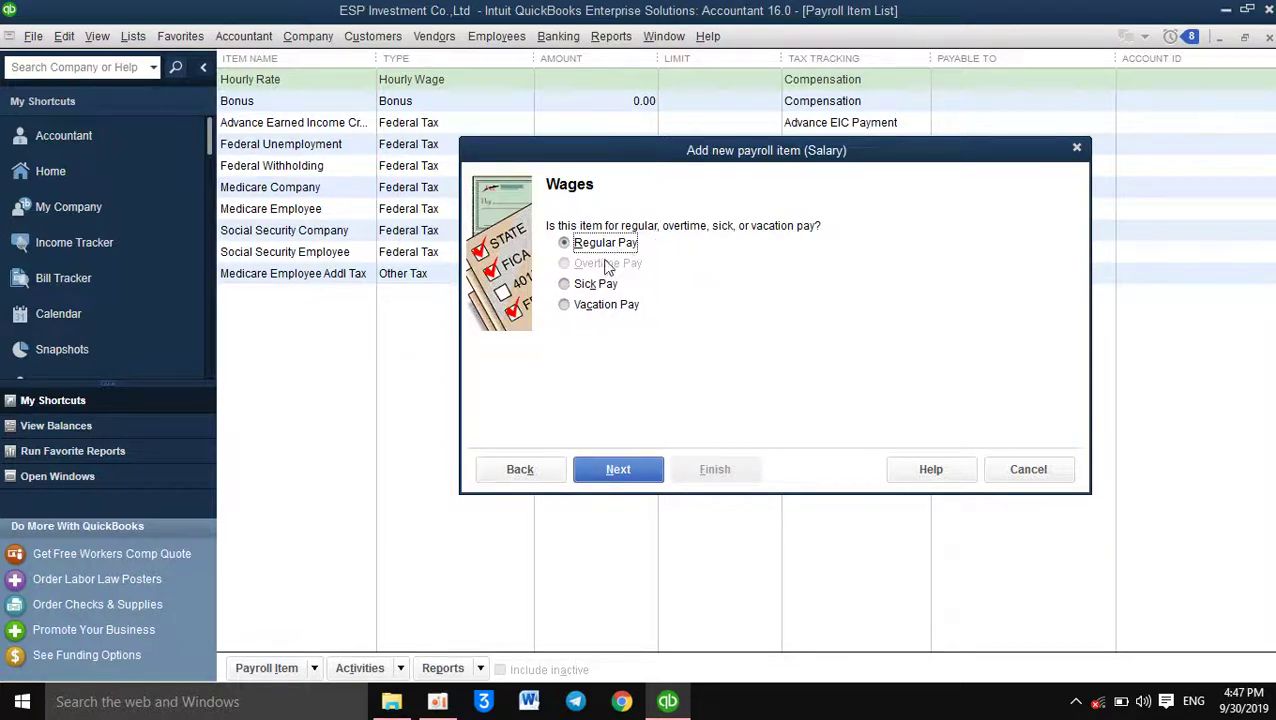
pyautogui.click(620, 474)
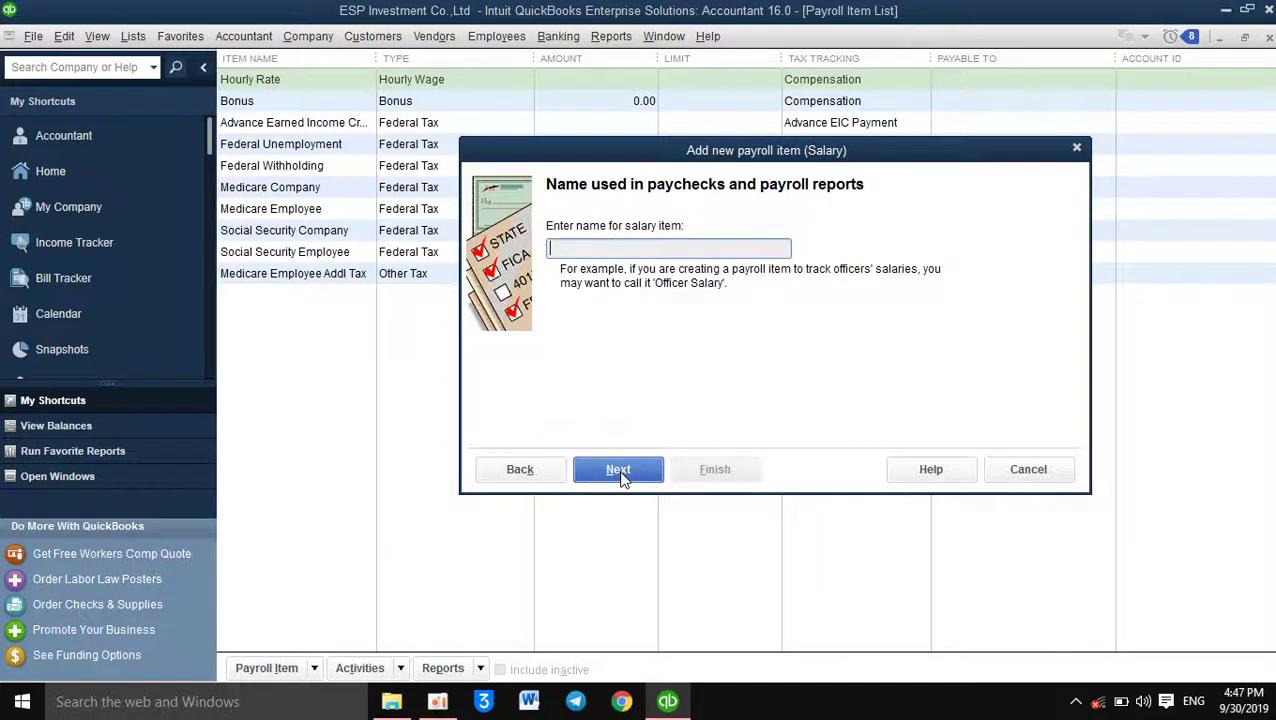
pyautogui.write('Salary Expense')
pyautogui.click(625, 469)
# Step: Assign account 5015 · Salary Expense for tracking the salary item and finish creating it
pyautogui.click(676, 247)
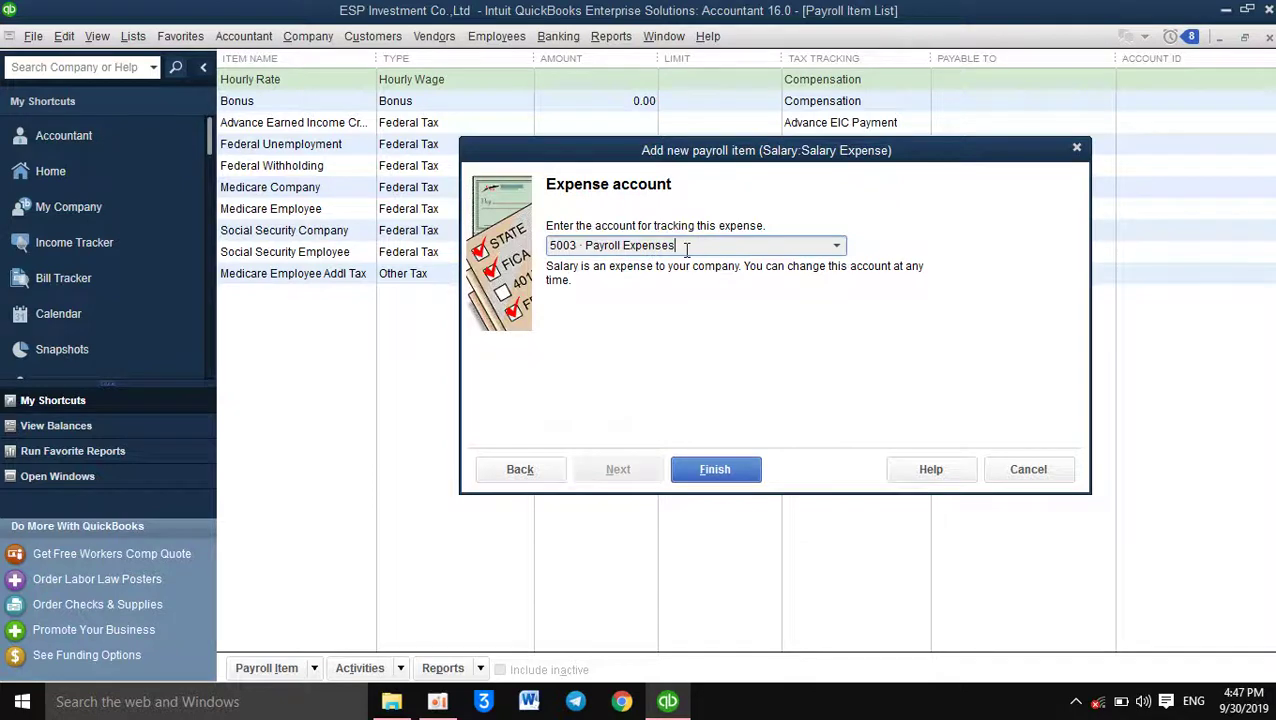
pyautogui.moveTo(687, 248); pyautogui.dragTo(551, 253)
pyautogui.write('2')
pyautogui.press('BackSpace')
pyautogui.press('BackSpace')
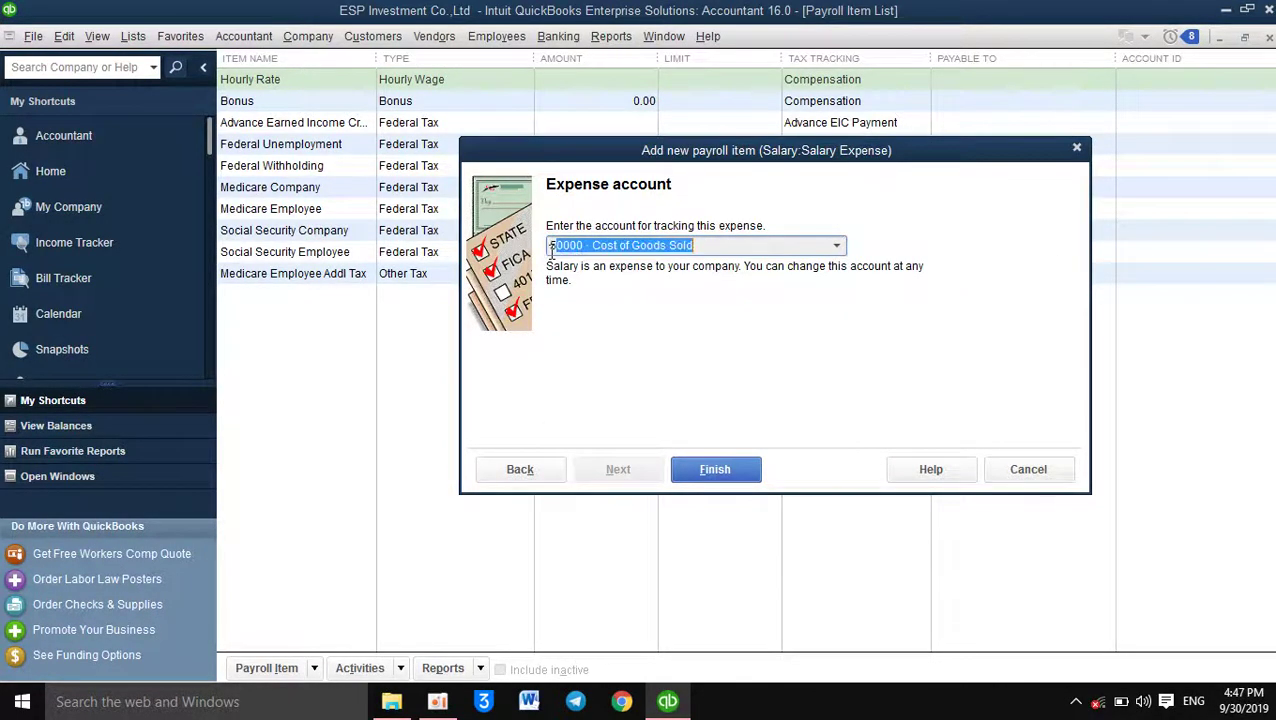
pyautogui.write('50')
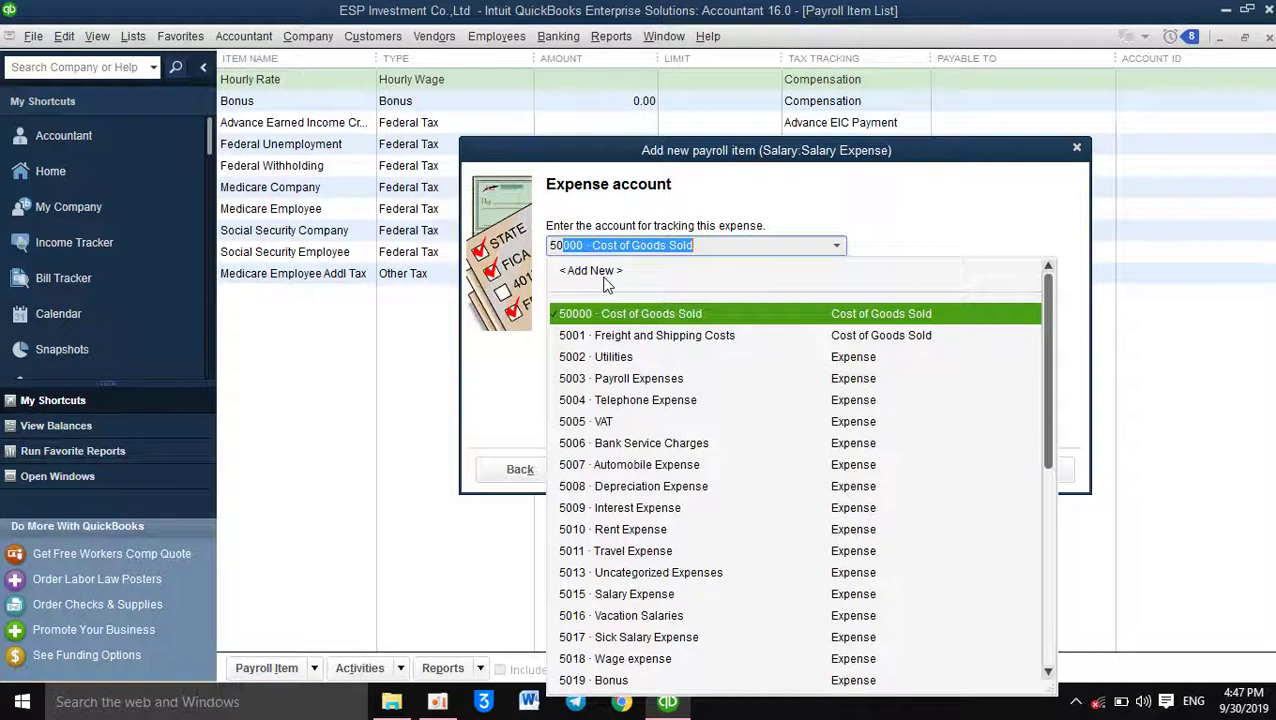
pyautogui.click(628, 595)
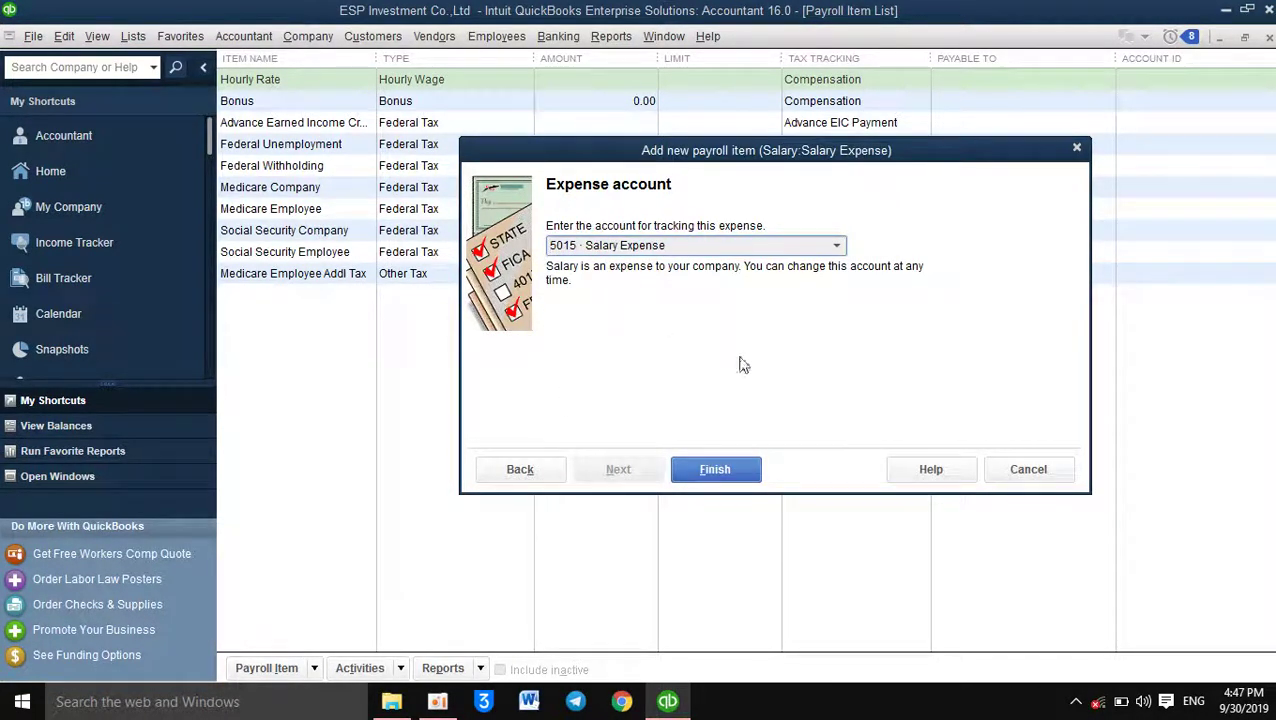
pyautogui.click(716, 469)
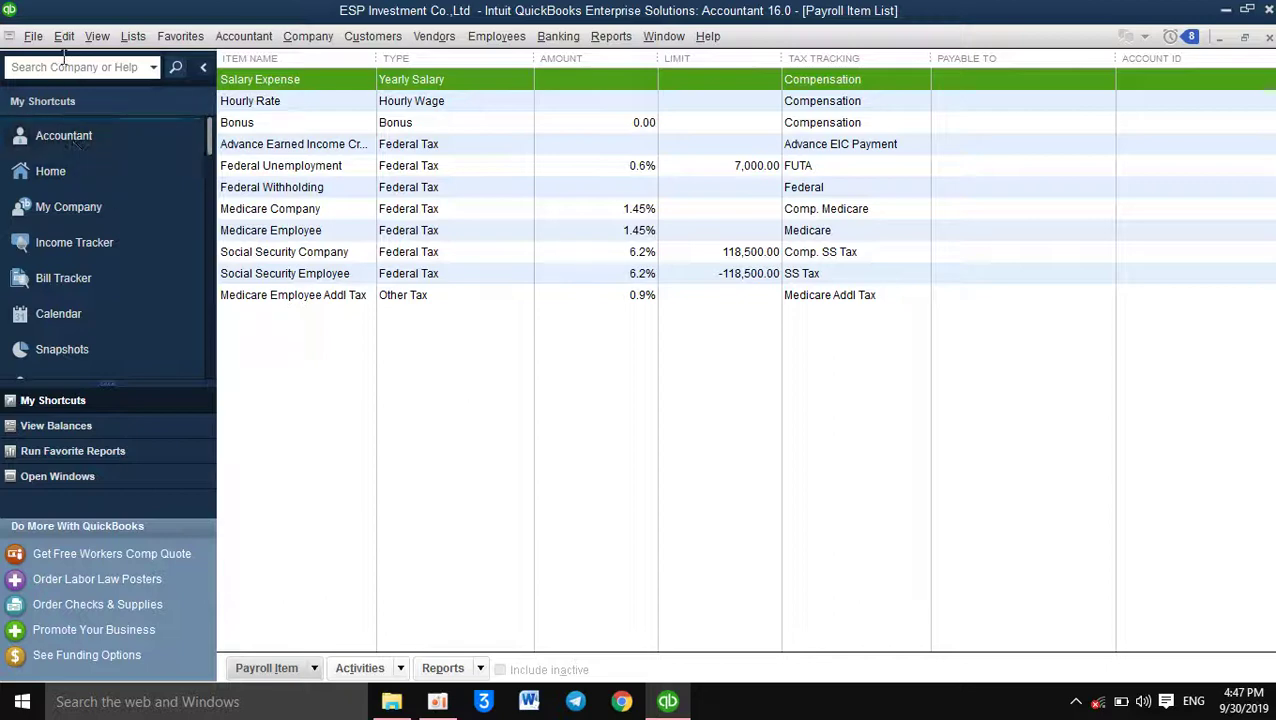
pyautogui.click(134, 38)
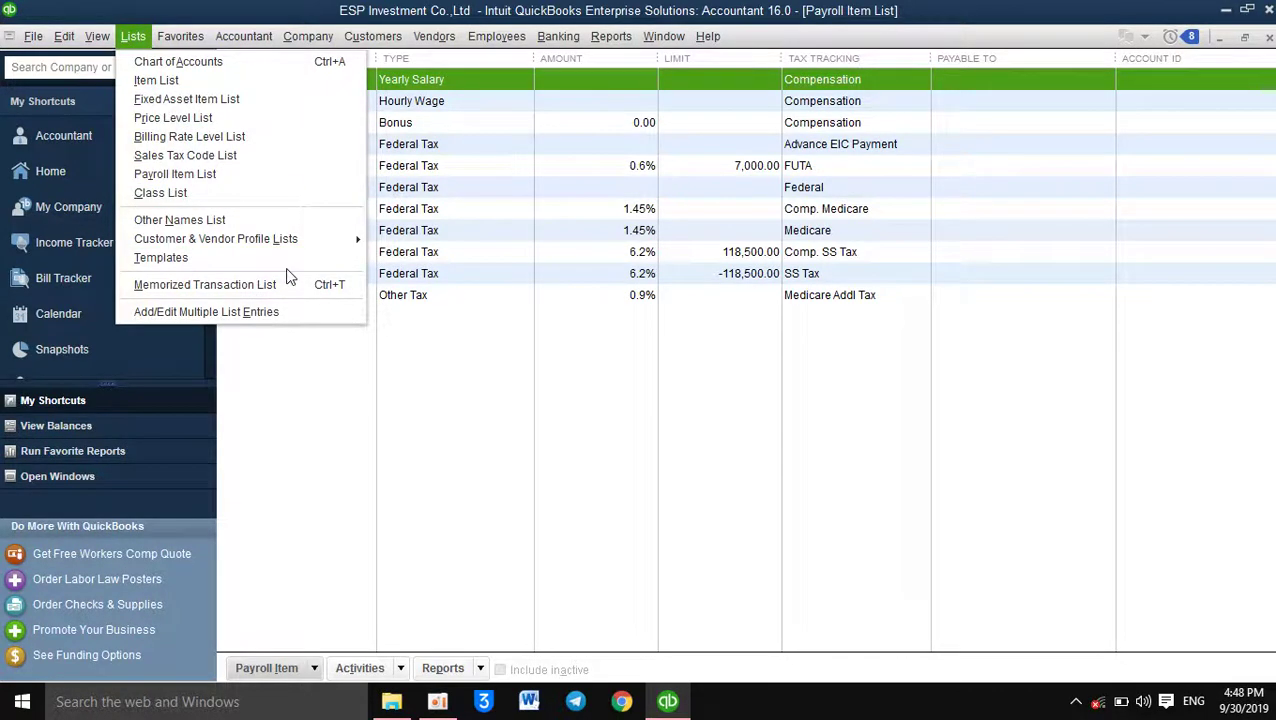
pyautogui.click(665, 372)
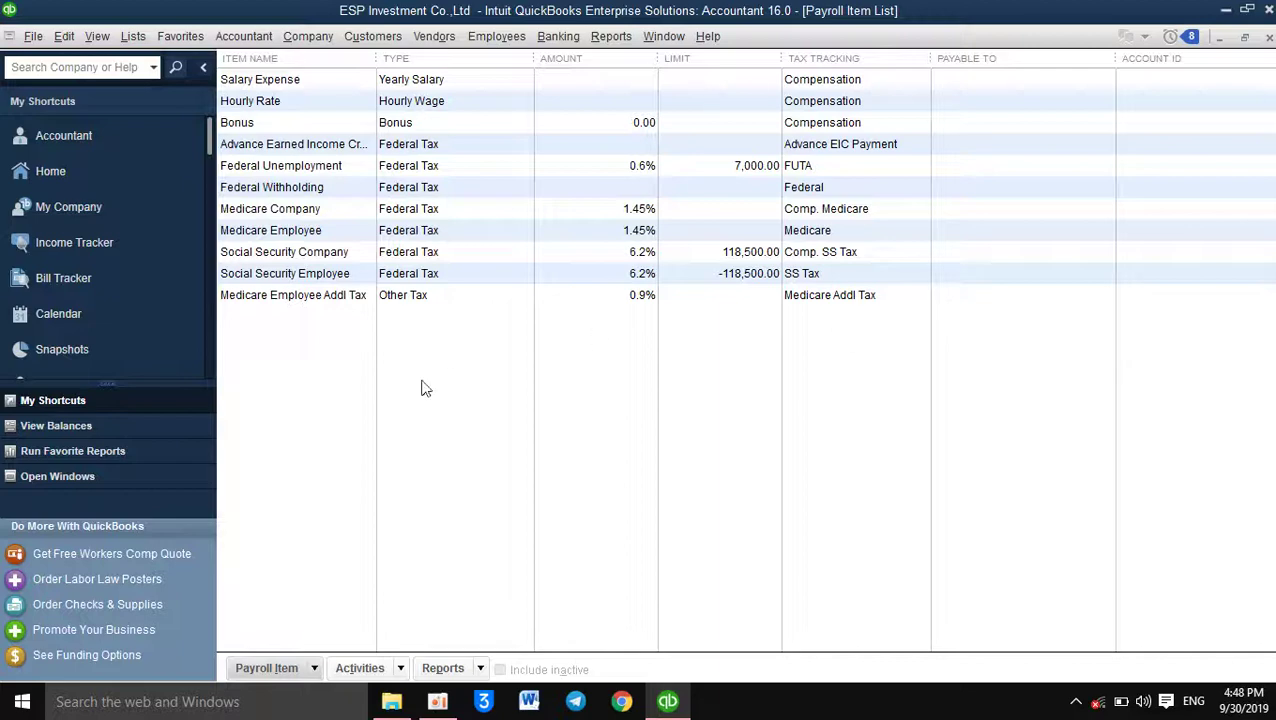
# Step: Start another payroll item using Custom Setup and choose Wage as the item type
pyautogui.click(314, 669)
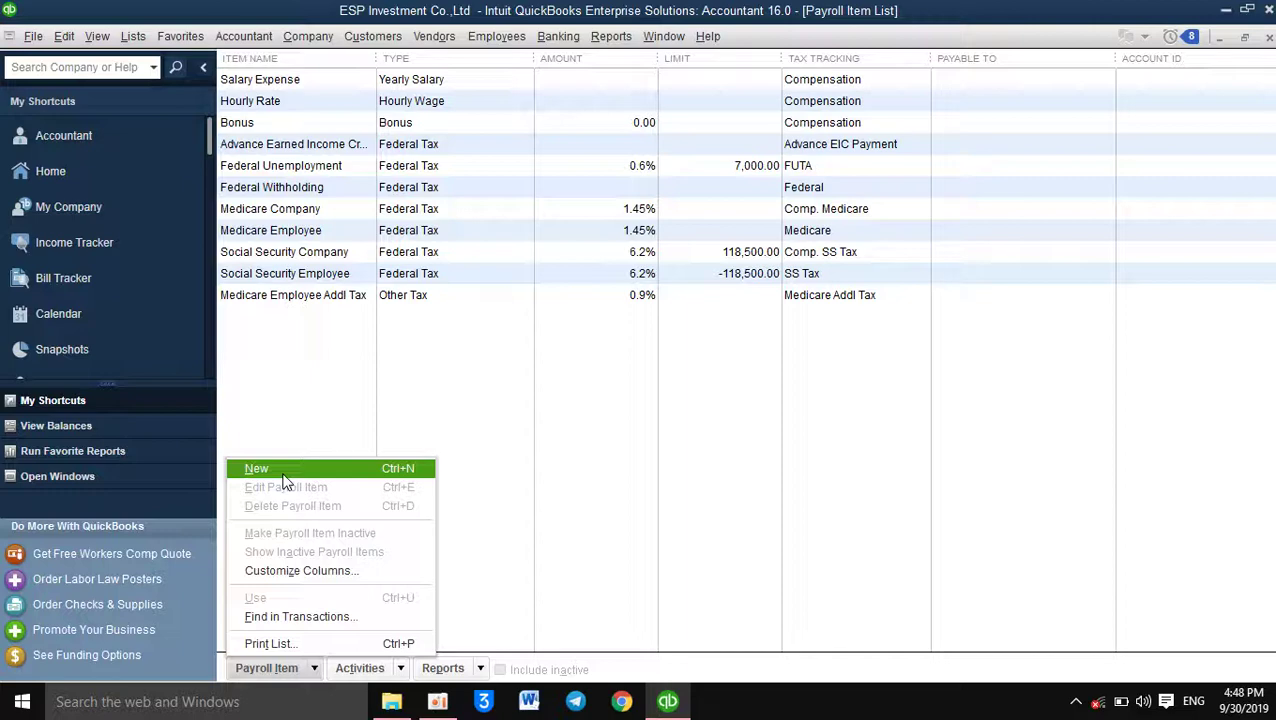
pyautogui.click(390, 469)
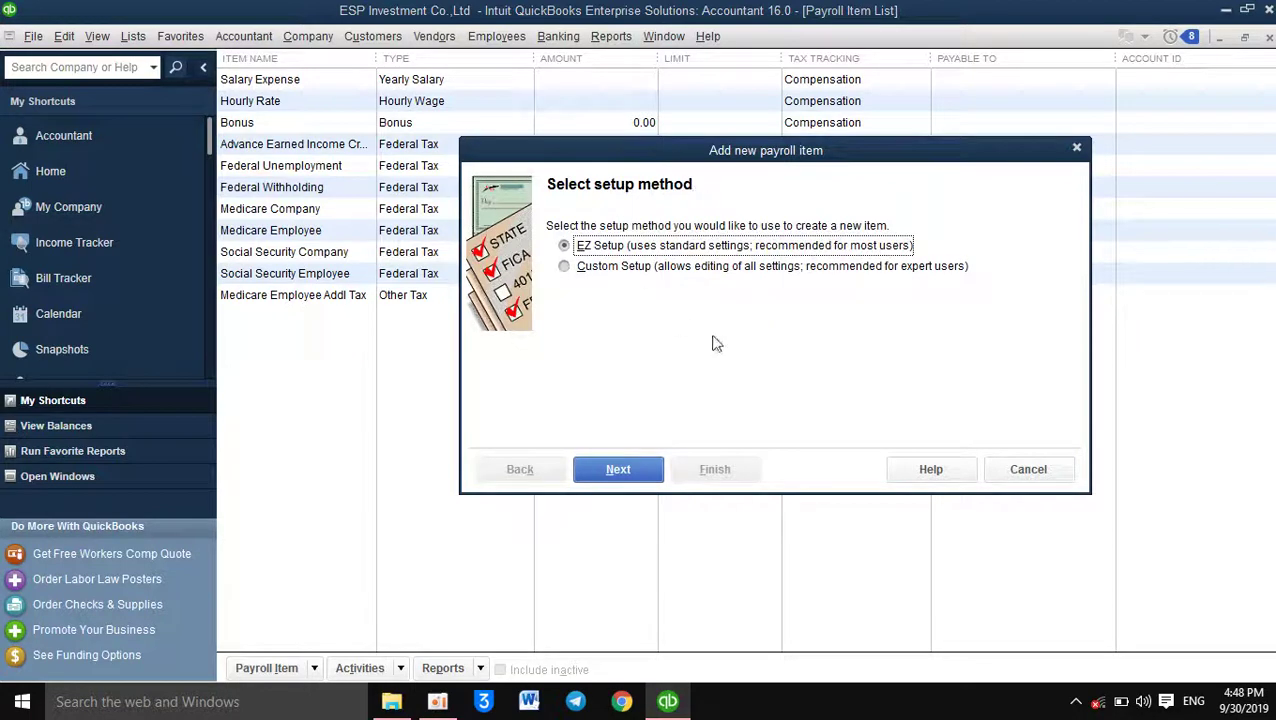
pyautogui.click(651, 266)
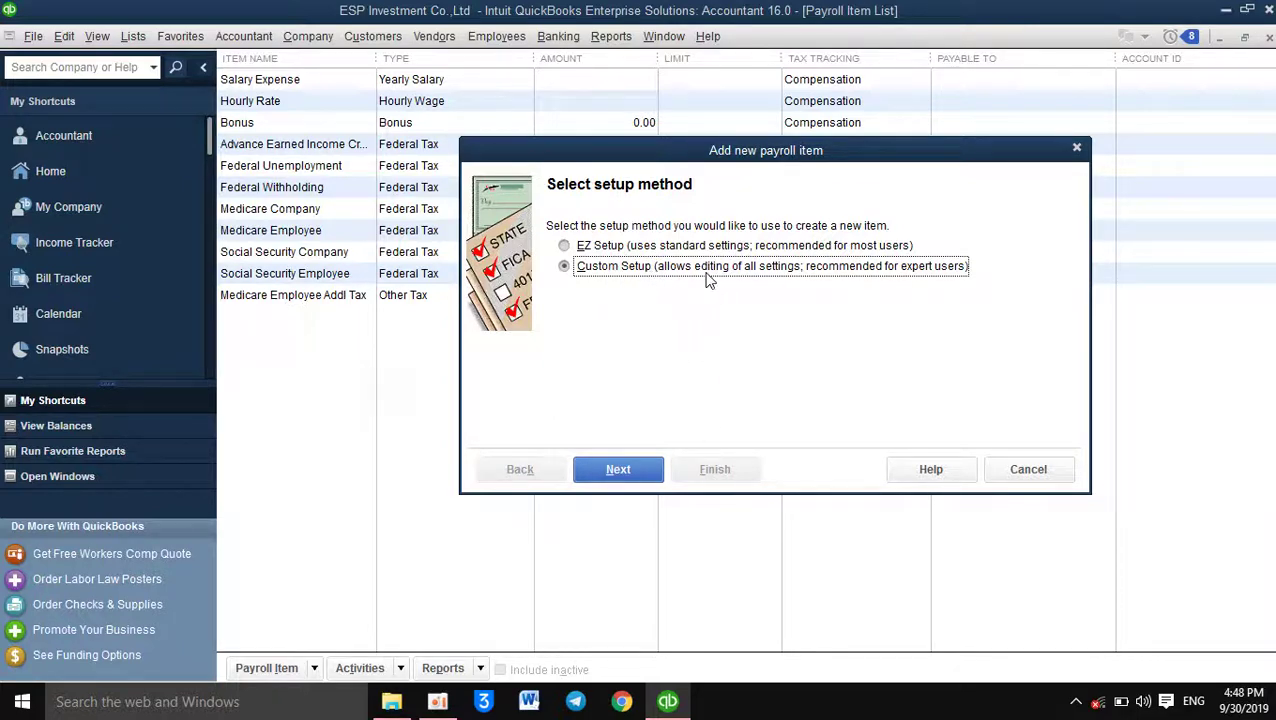
pyautogui.click(617, 472)
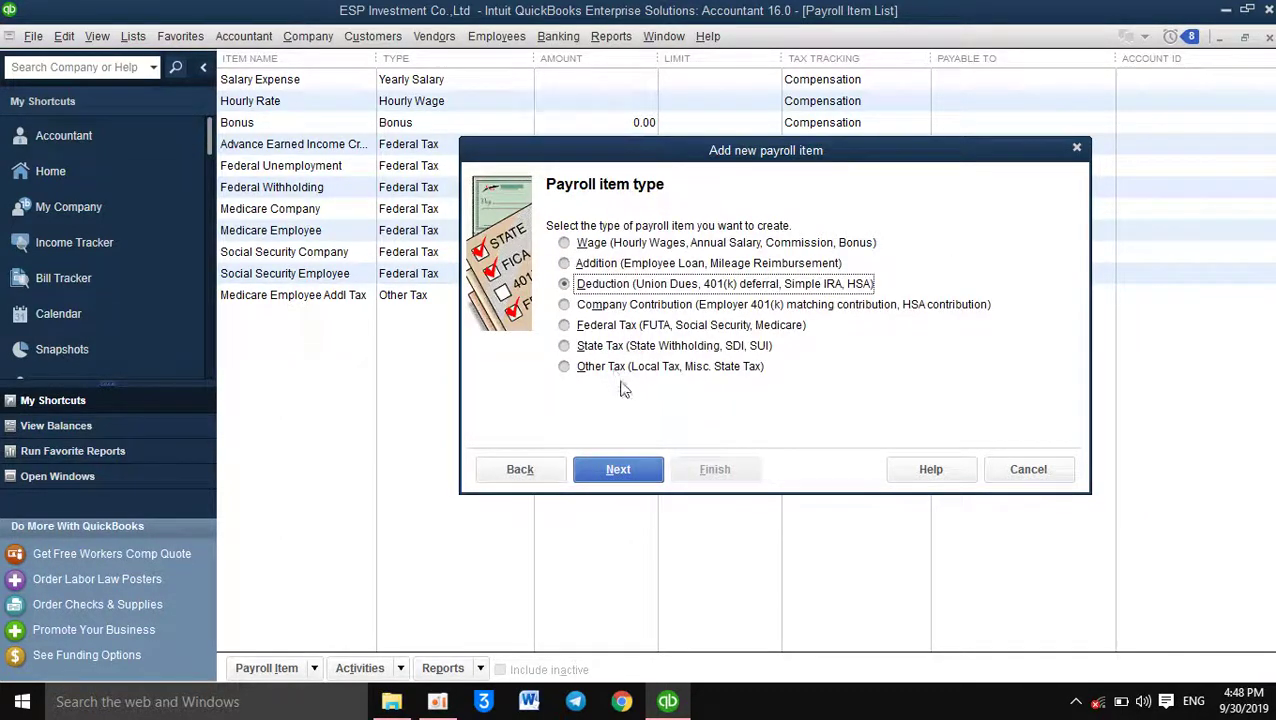
pyautogui.click(588, 245)
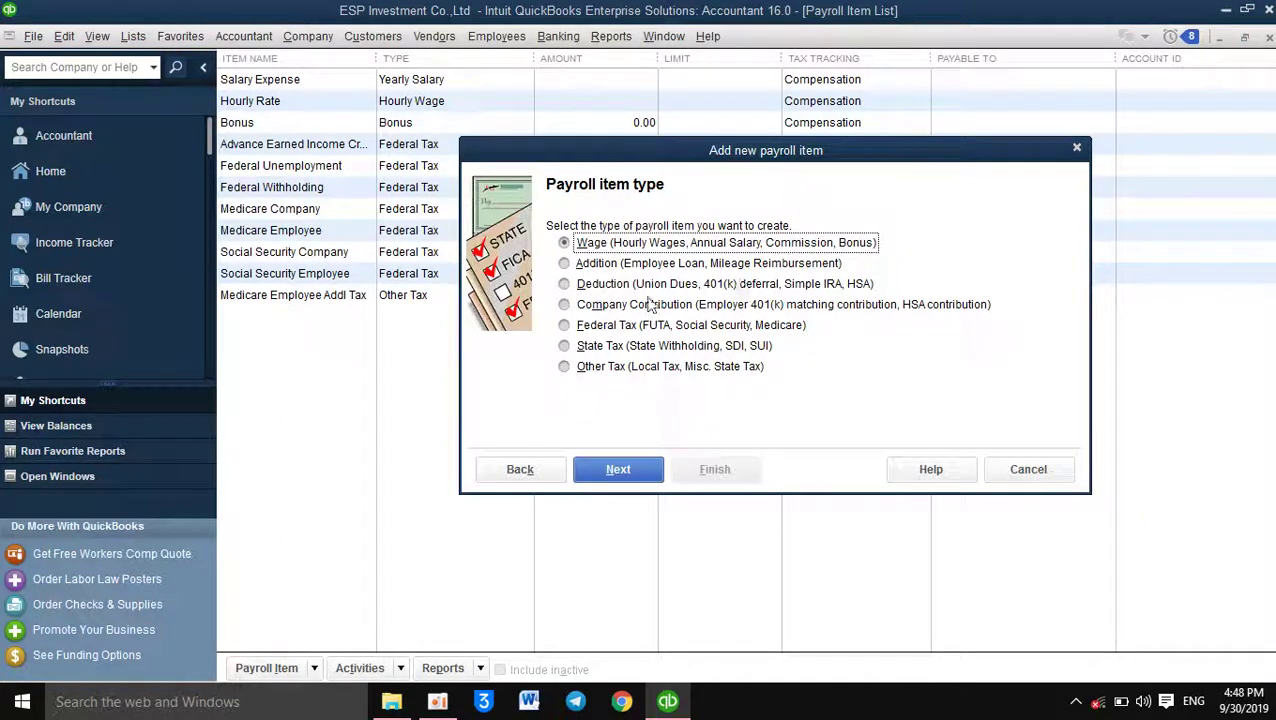
pyautogui.click(618, 470)
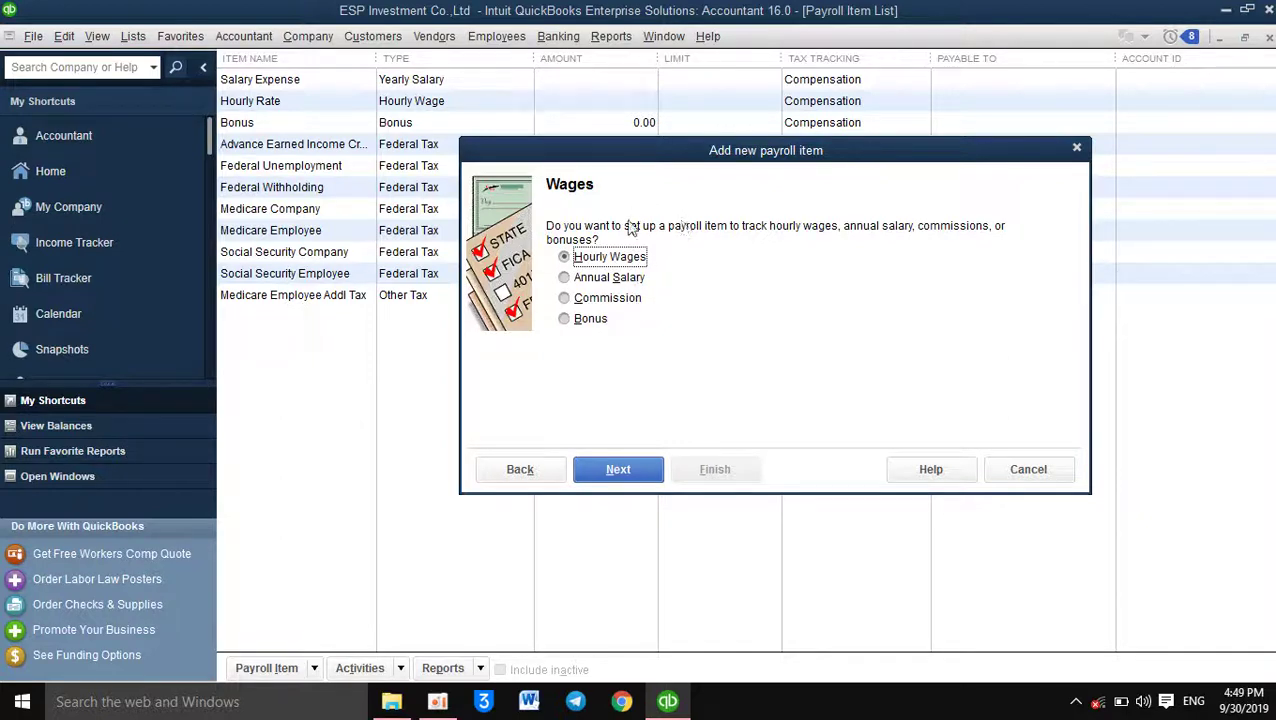
# Step: Set the new wage item up as Commission and name it "Commission Expense"
pyautogui.click(621, 306)
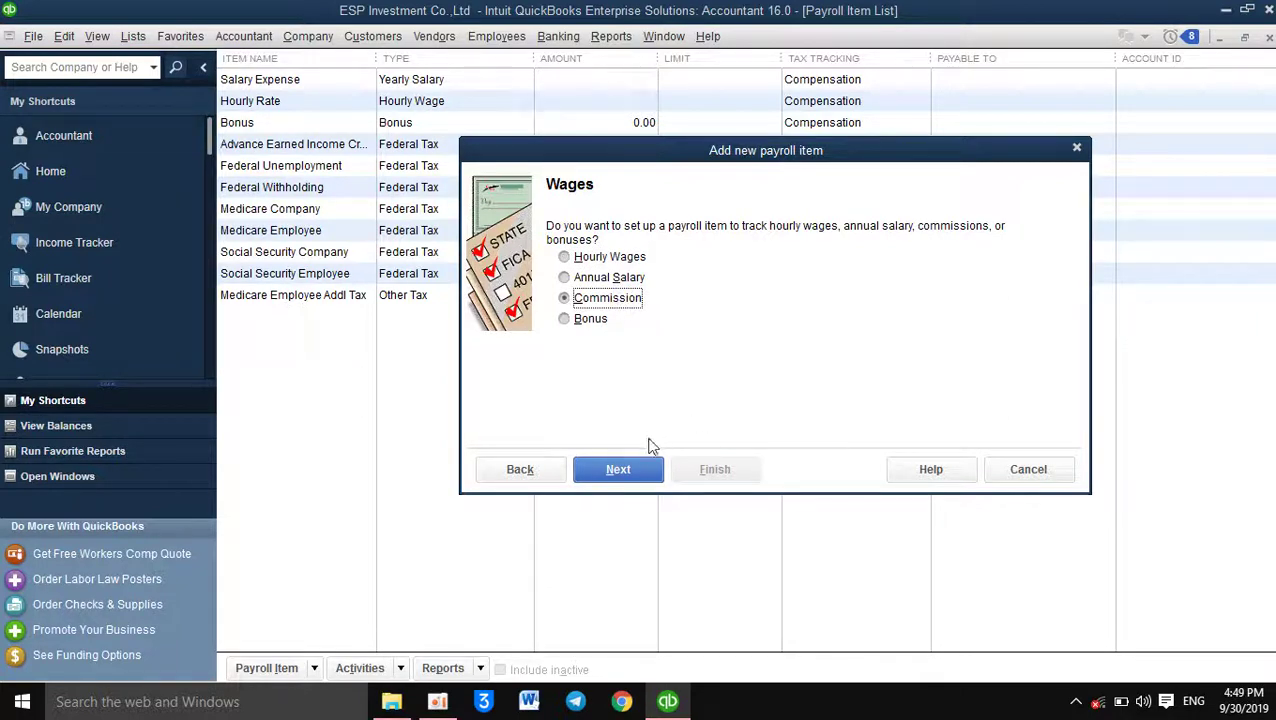
pyautogui.click(618, 470)
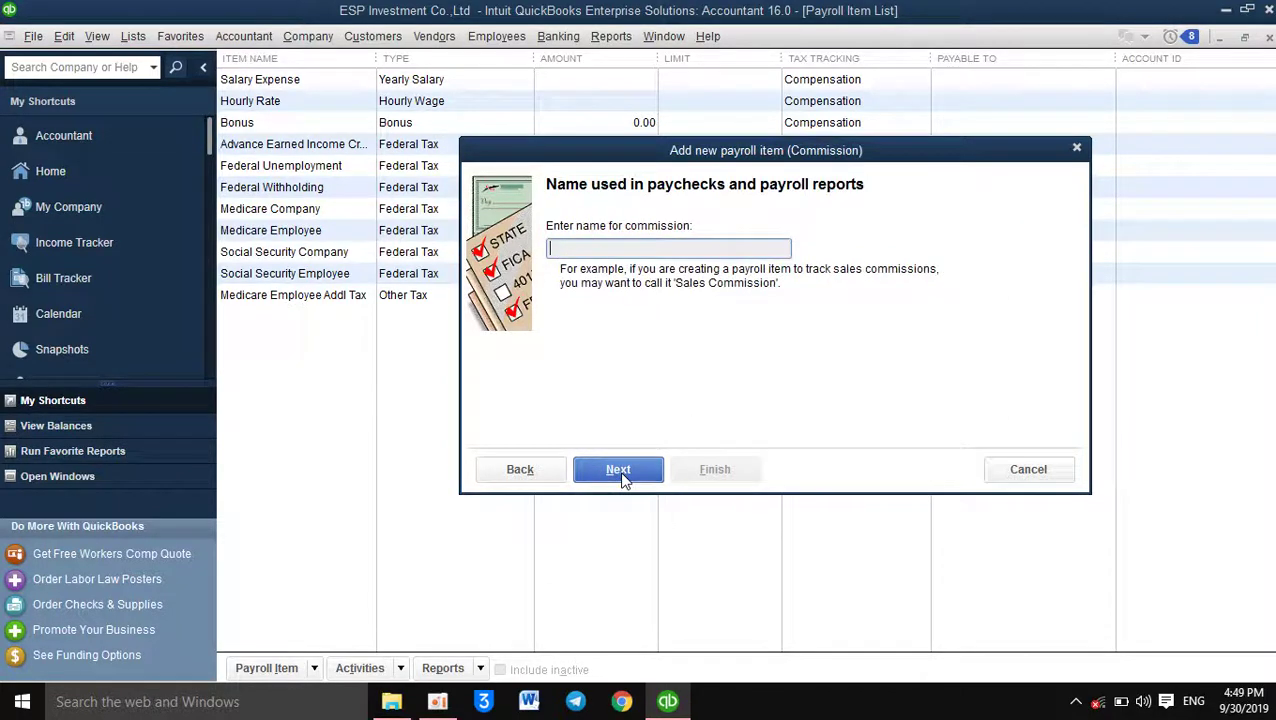
pyautogui.write('Commission Expense')
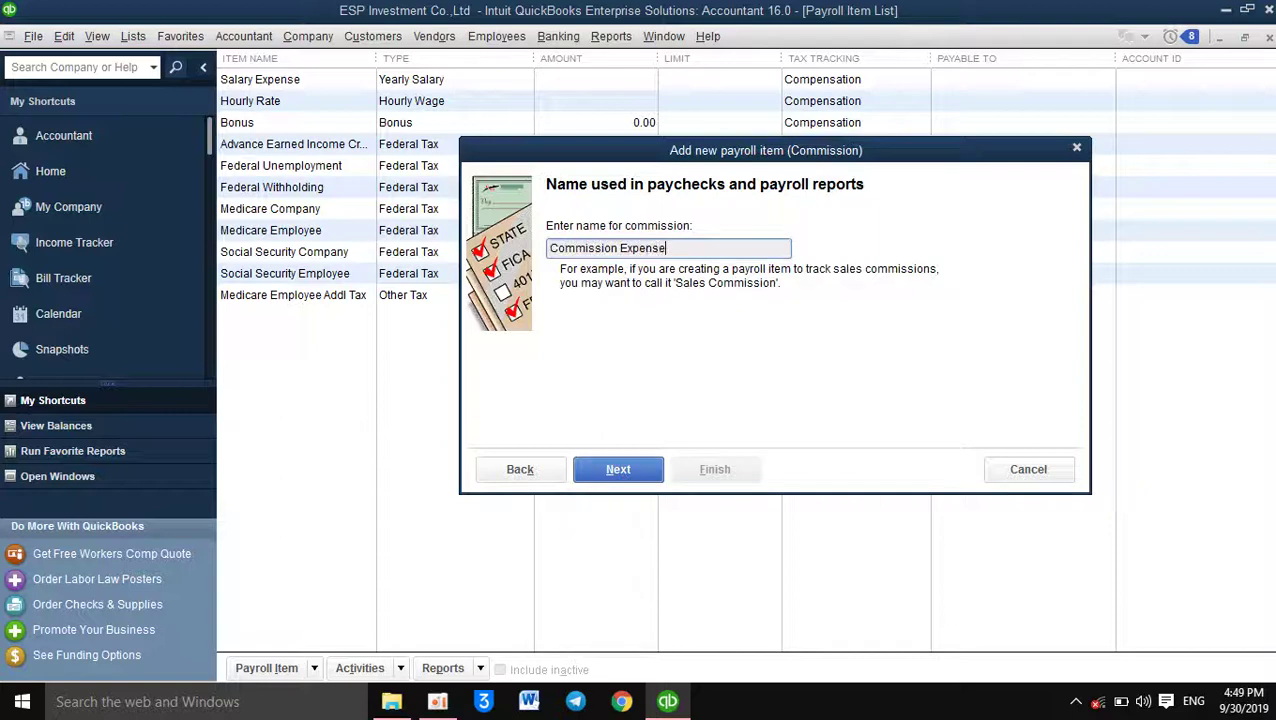
pyautogui.click(635, 474)
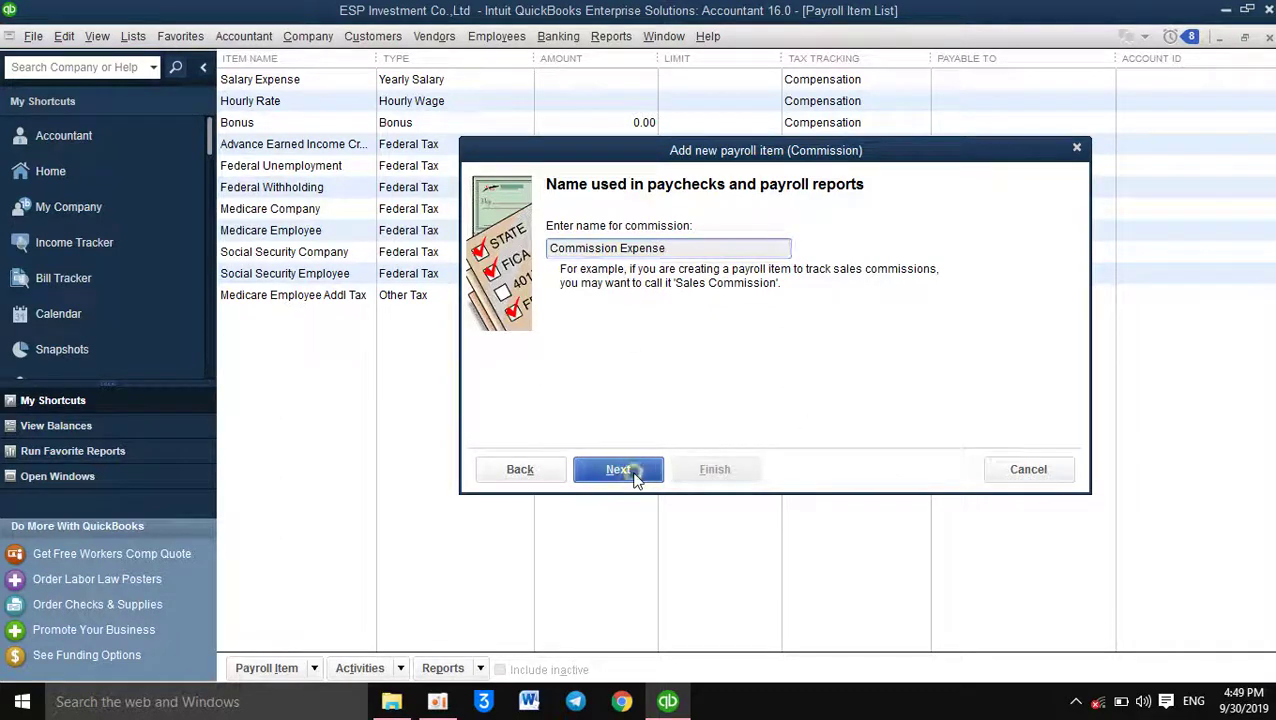
pyautogui.click(522, 475)
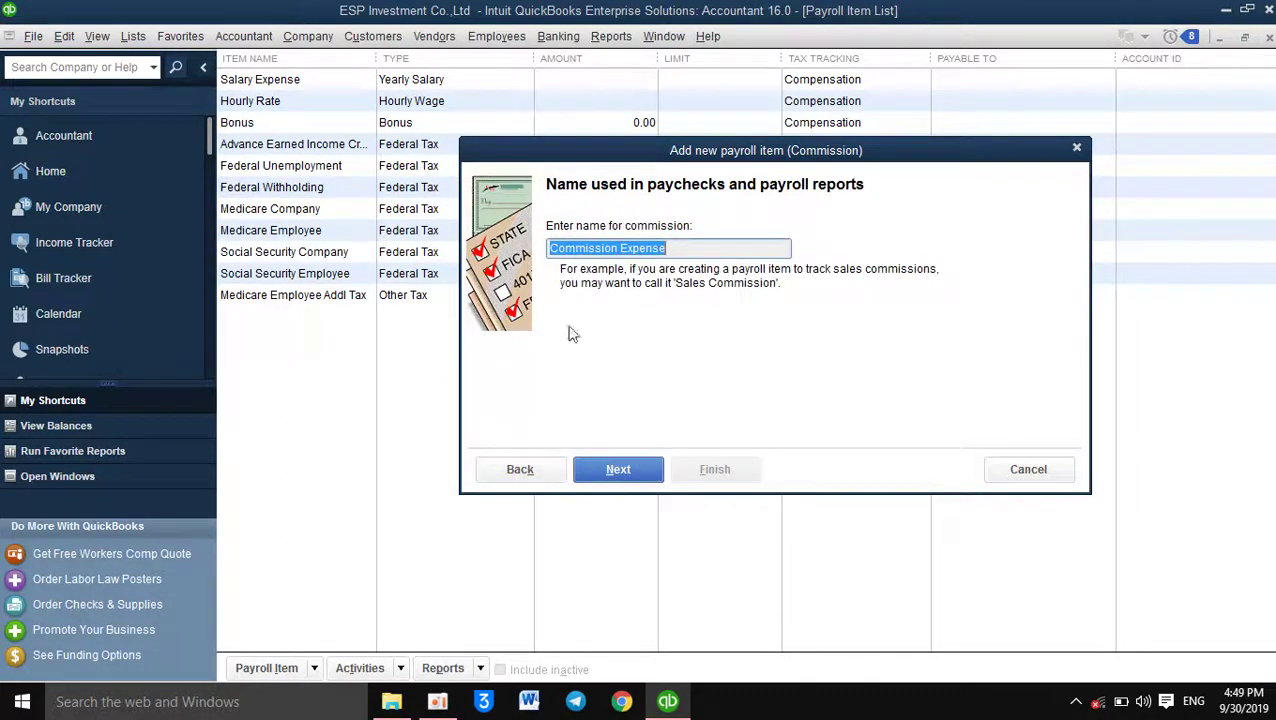
pyautogui.click(685, 250)
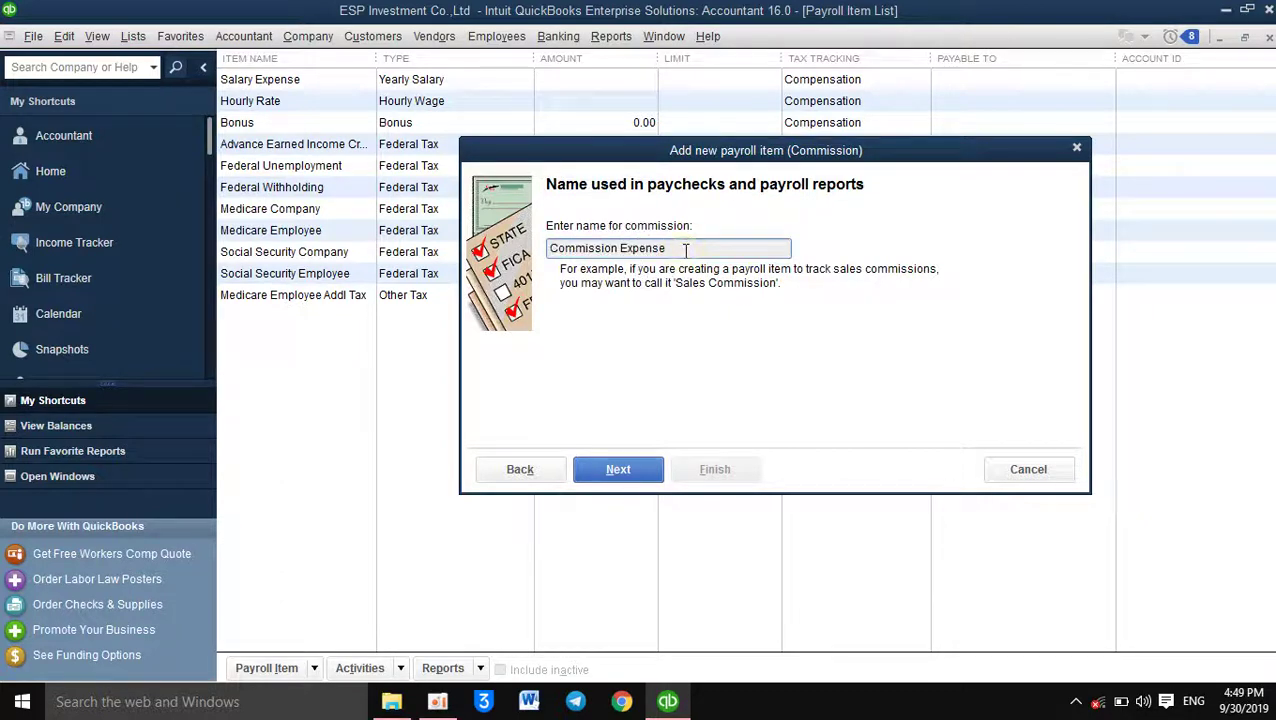
pyautogui.click(620, 470)
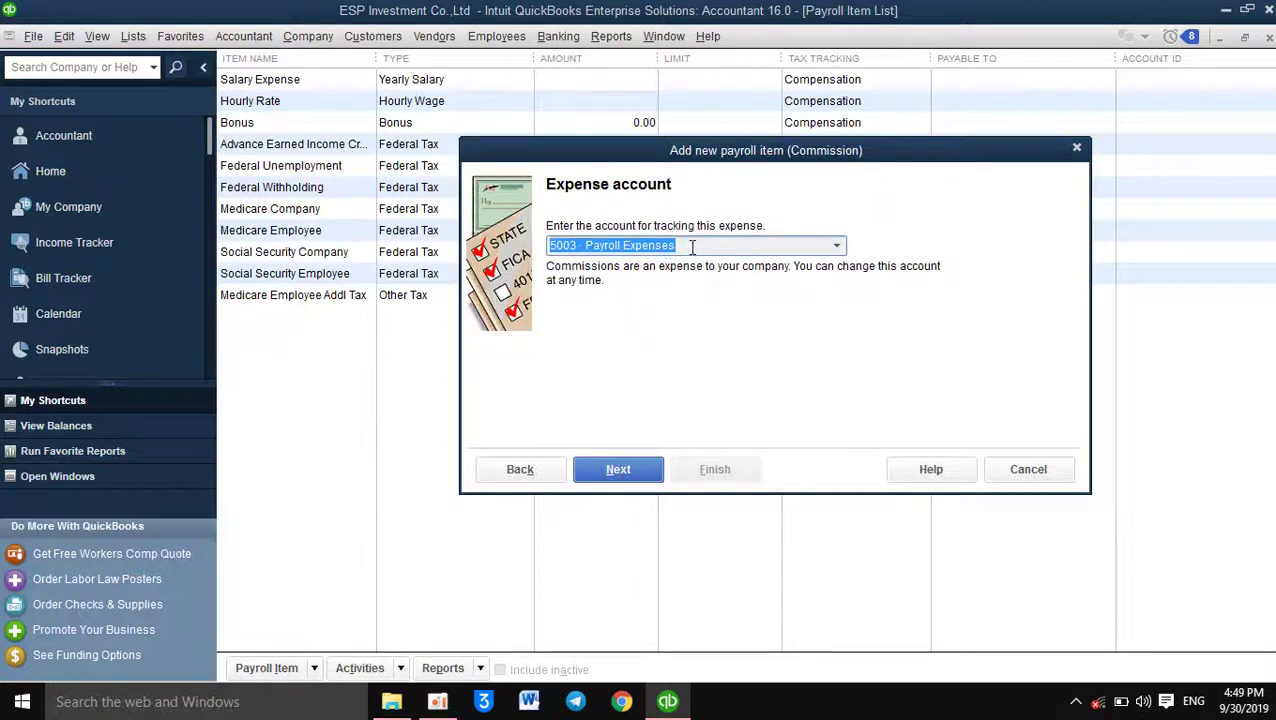
# Step: Assign account 5020 · Comission for tracking the commission expense and finish creating the item without a default rate
pyautogui.press('BackSpace')
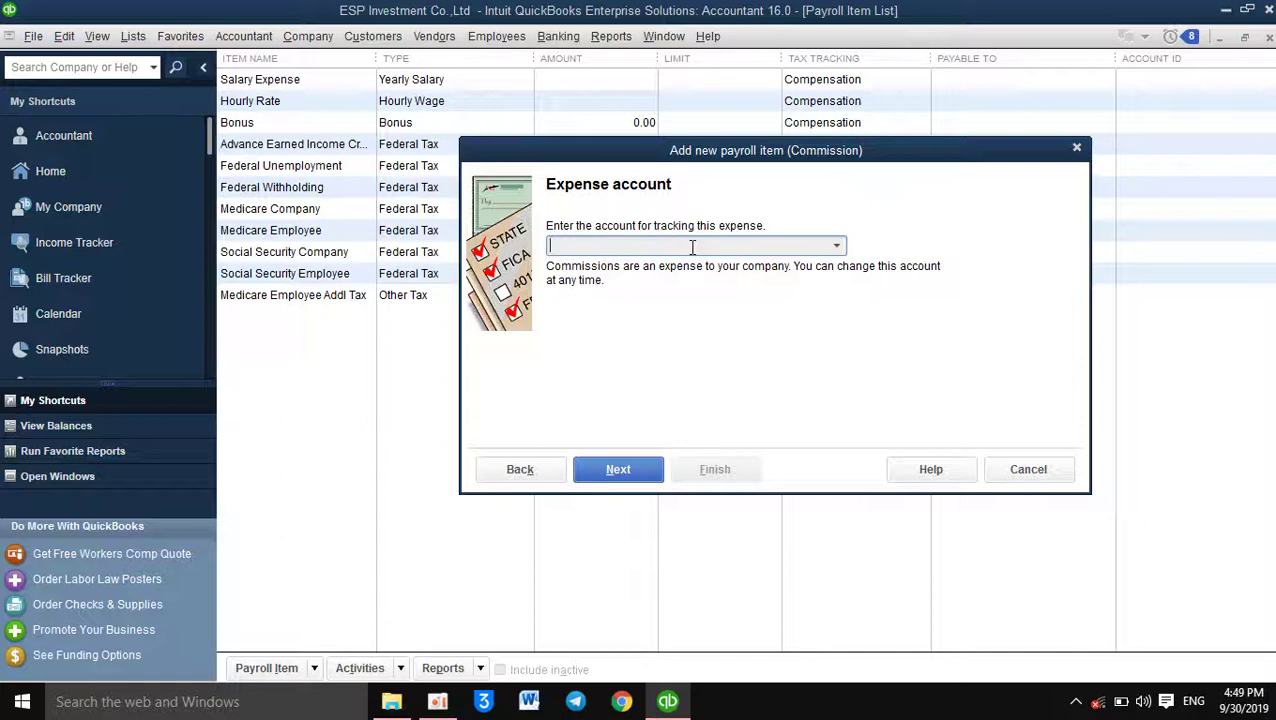
pyautogui.write('50000 · Cost of Goods Sold')
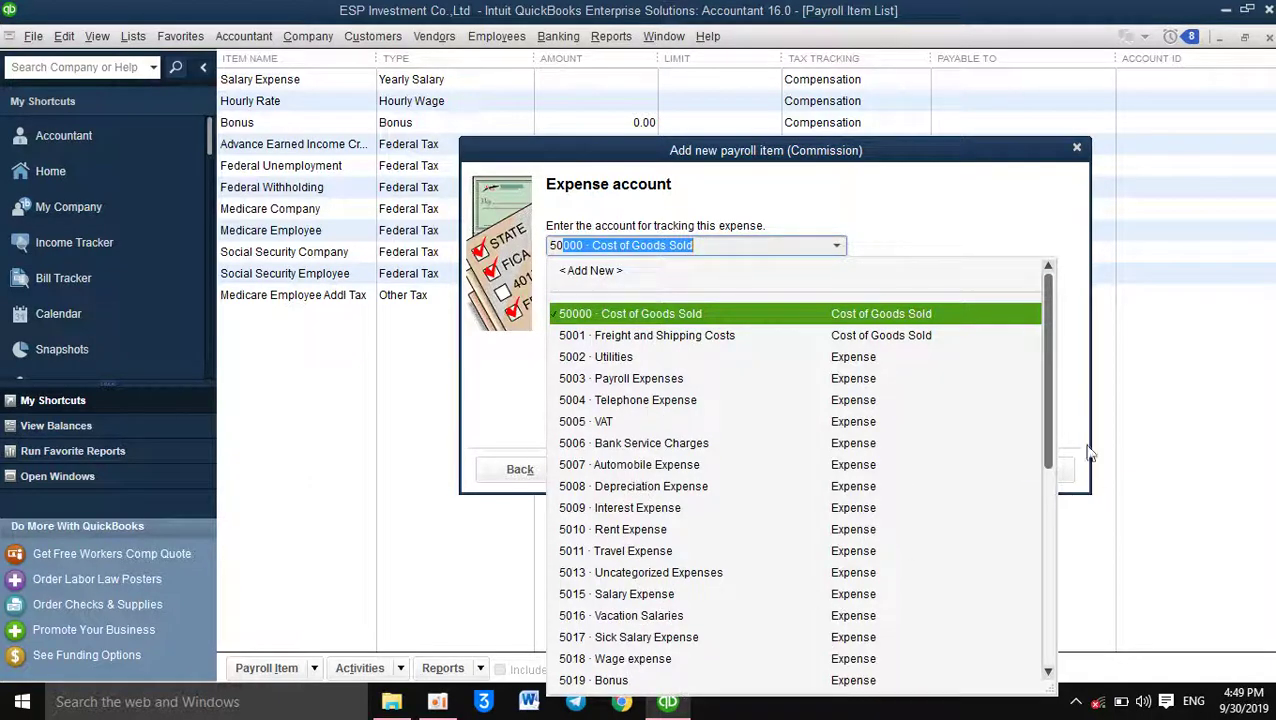
pyautogui.click(1050, 455)
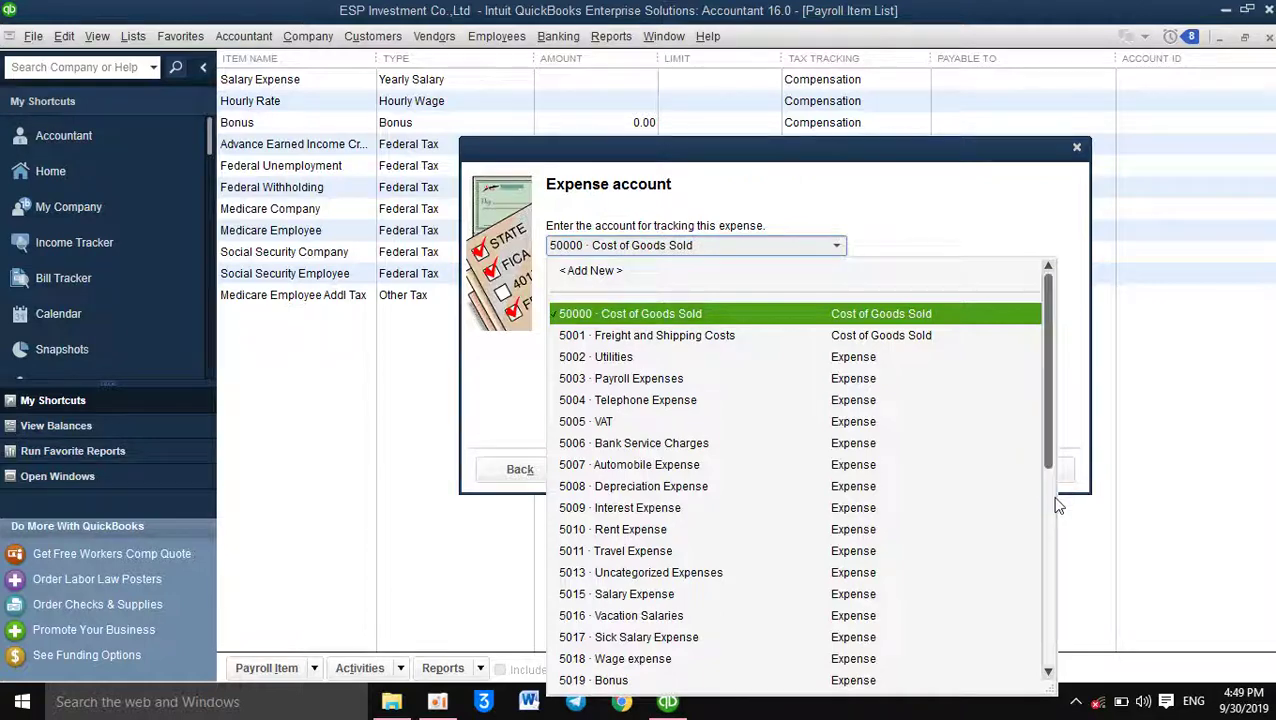
pyautogui.click(1046, 666)
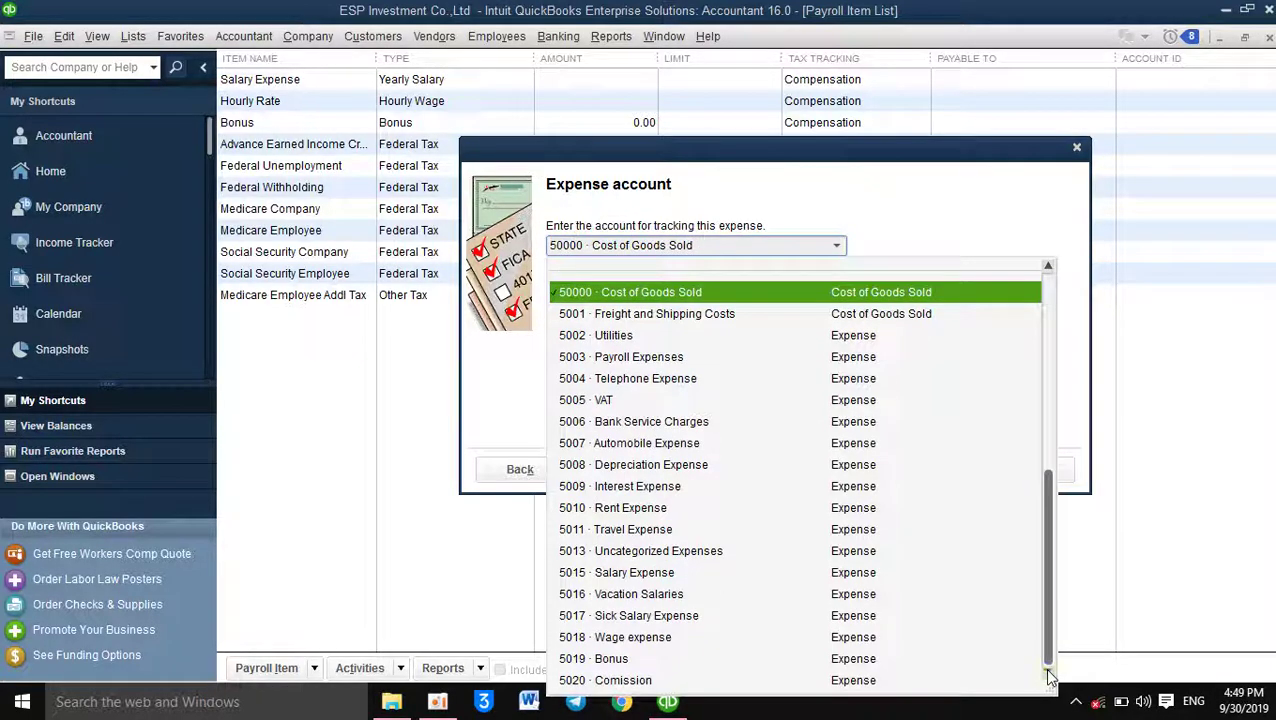
pyautogui.click(624, 680)
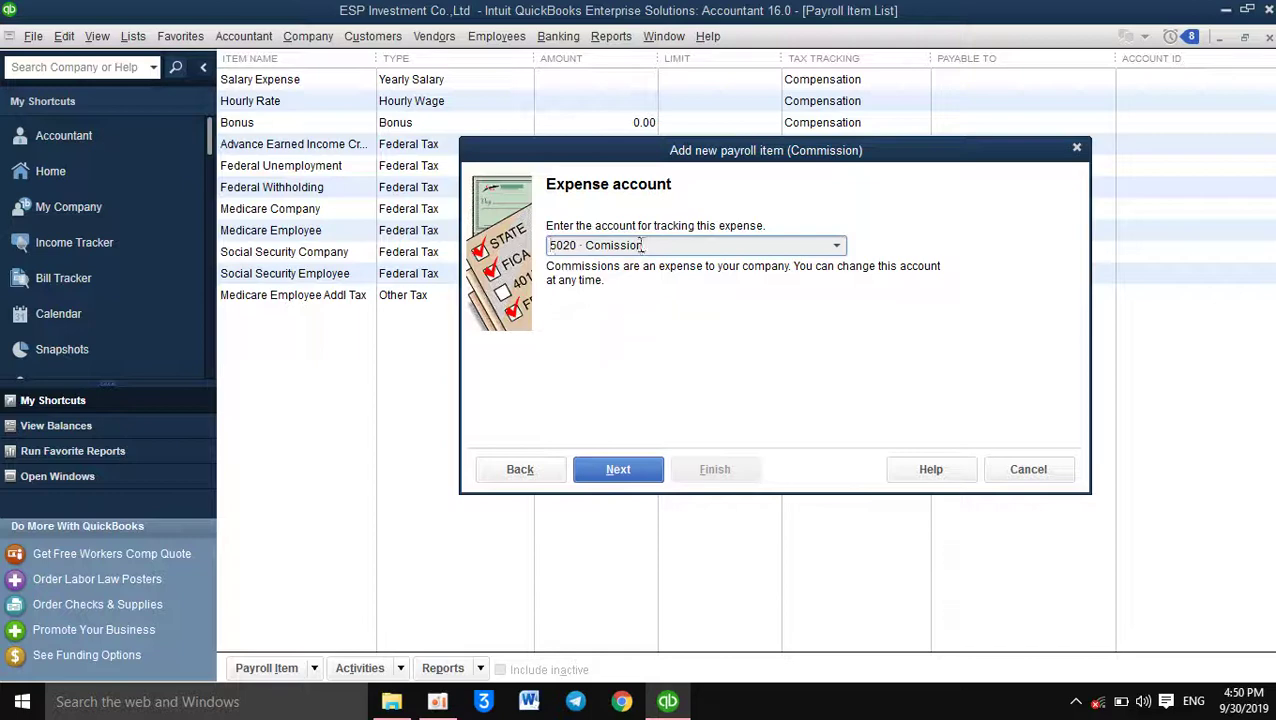
pyautogui.click(630, 469)
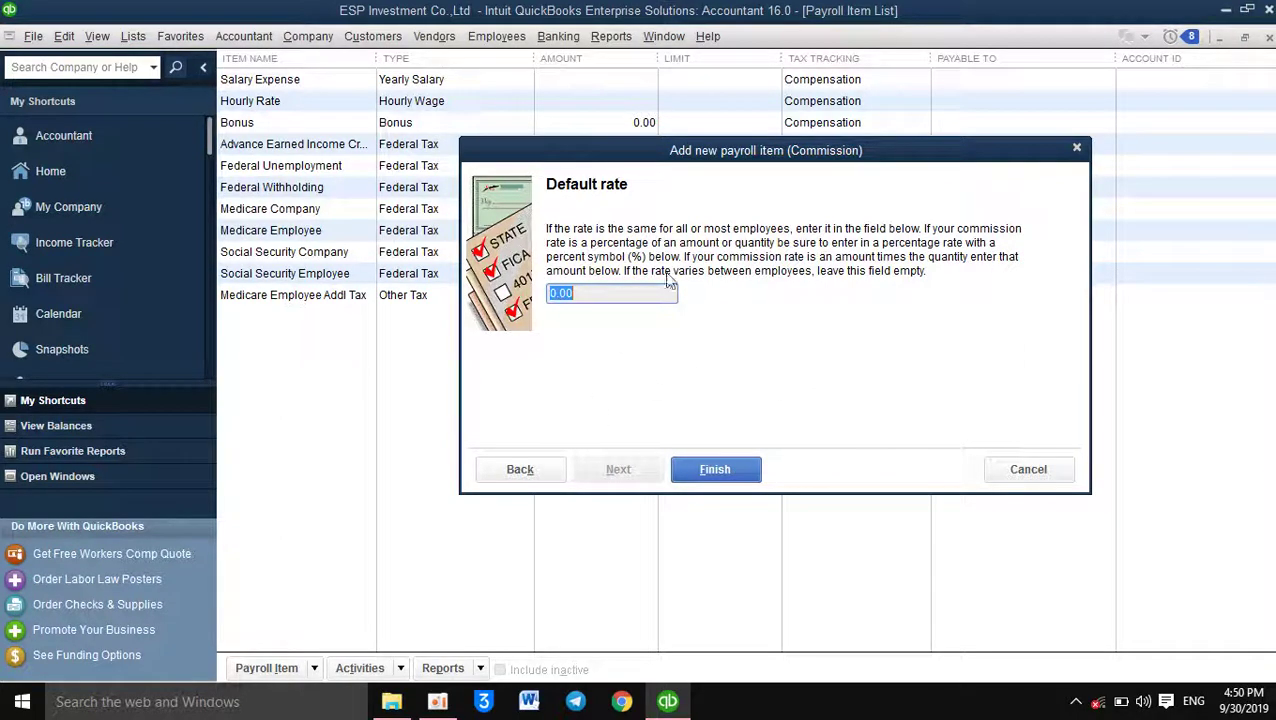
pyautogui.click(714, 469)
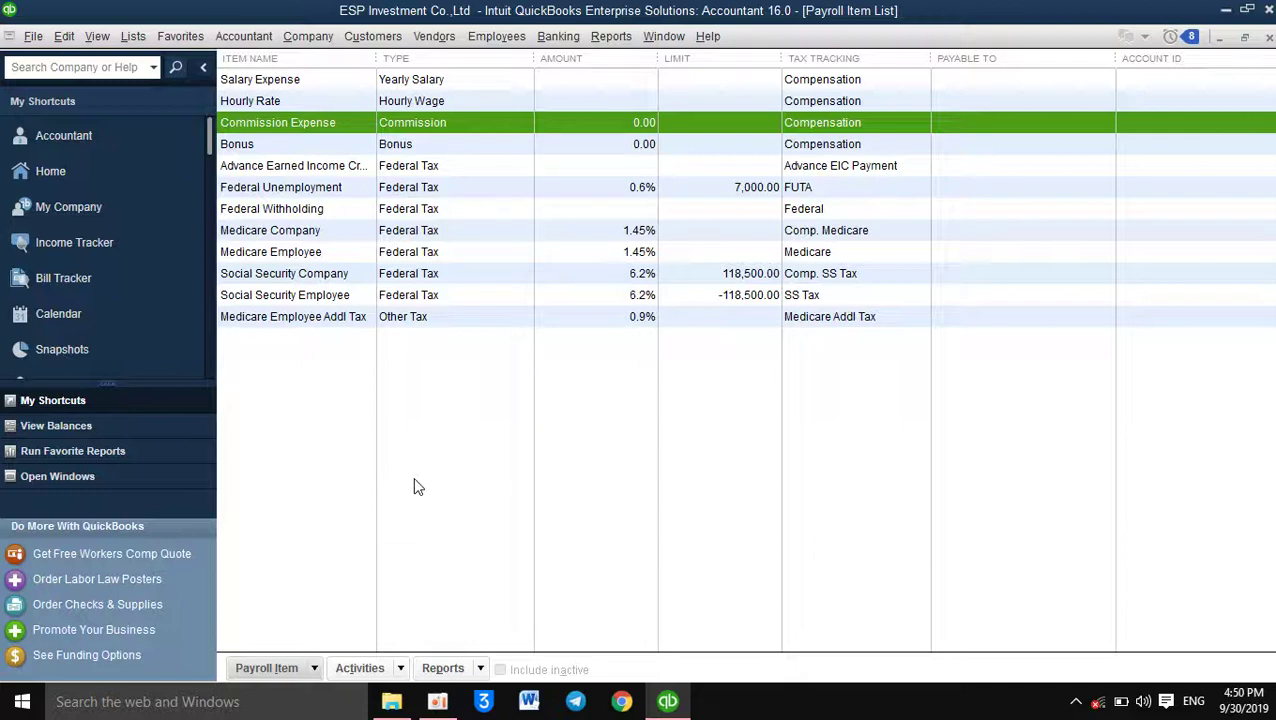
# Step: Start another new payroll item from the Payroll Item List using Custom Setup
pyautogui.click(131, 40)
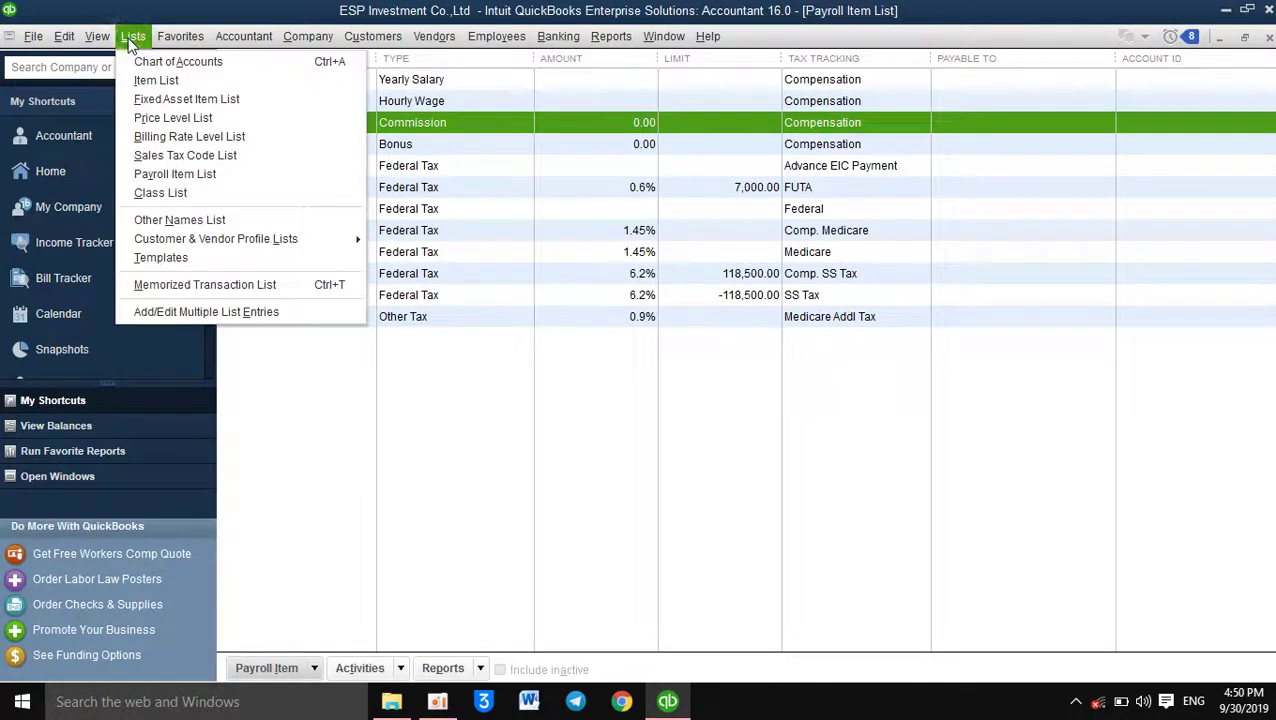
pyautogui.click(270, 182)
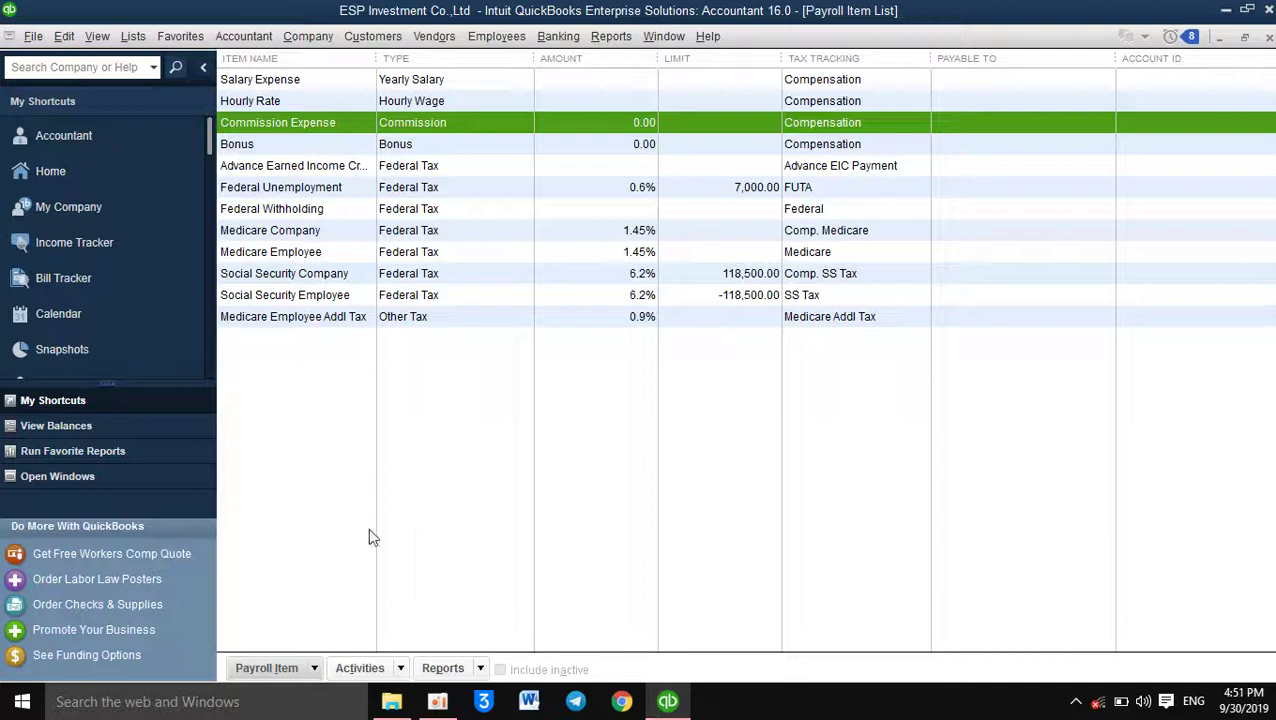
pyautogui.click(313, 668)
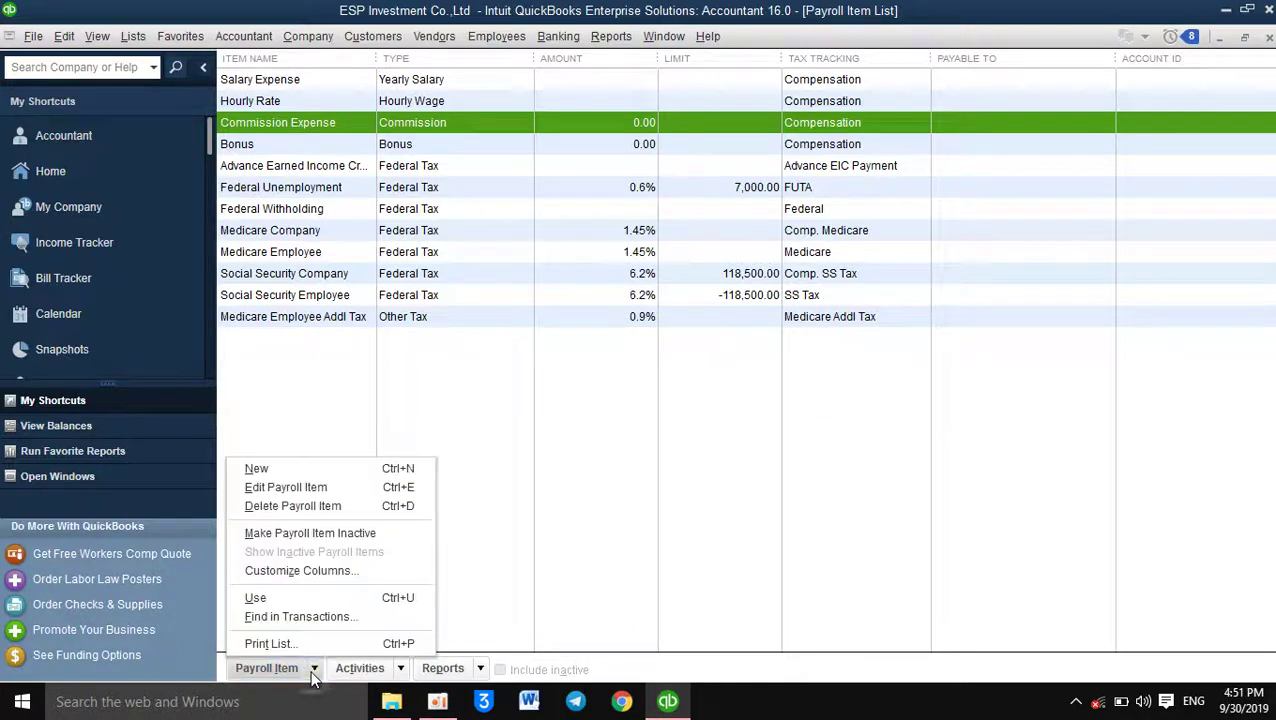
pyautogui.click(318, 470)
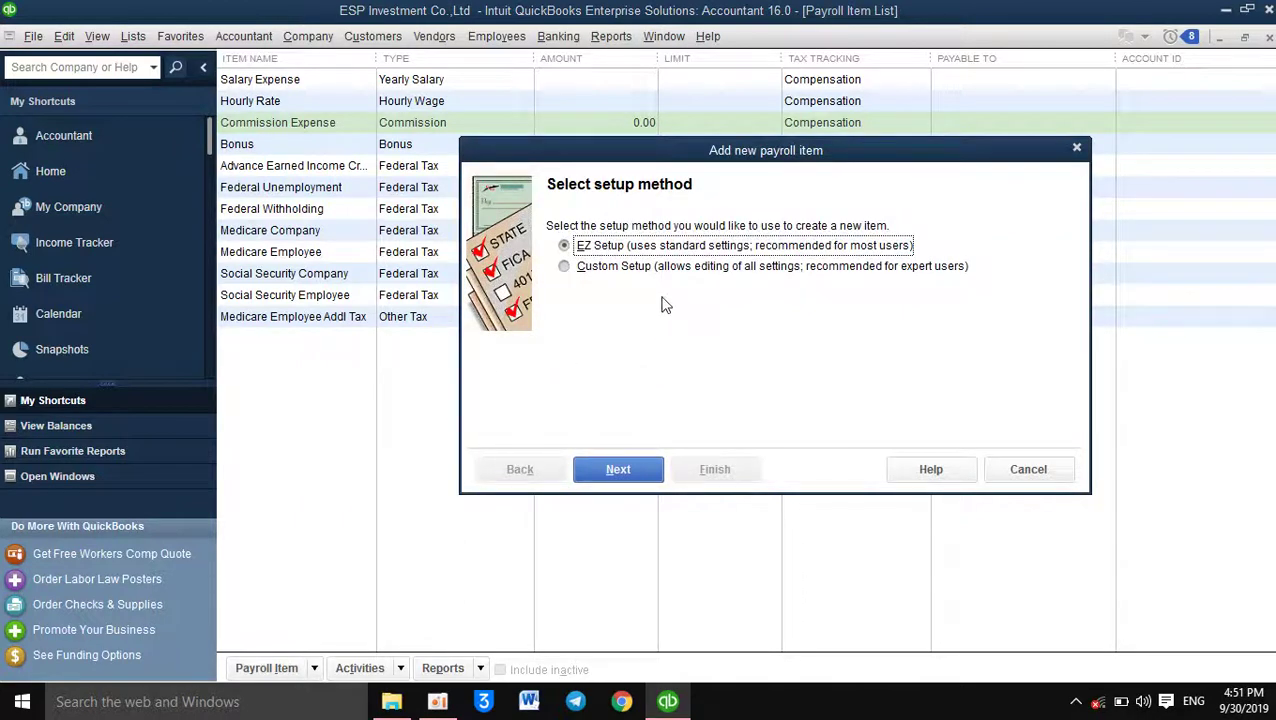
pyautogui.click(600, 268)
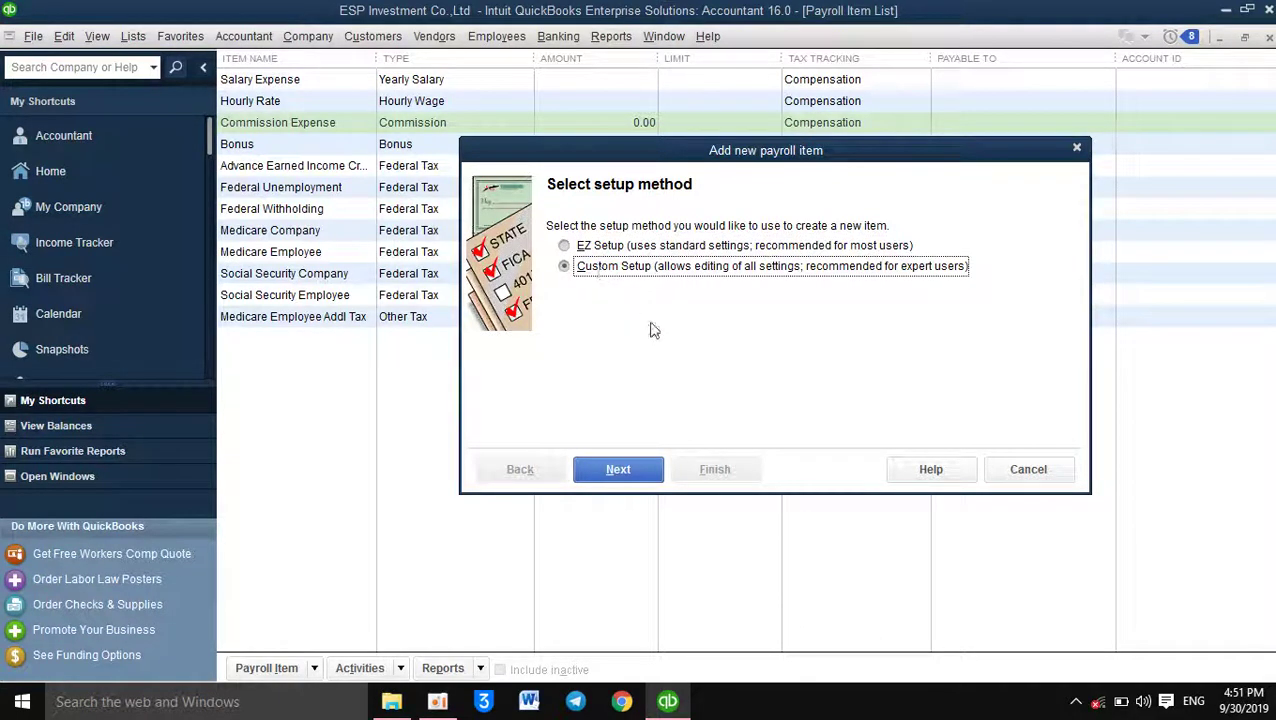
pyautogui.click(613, 464)
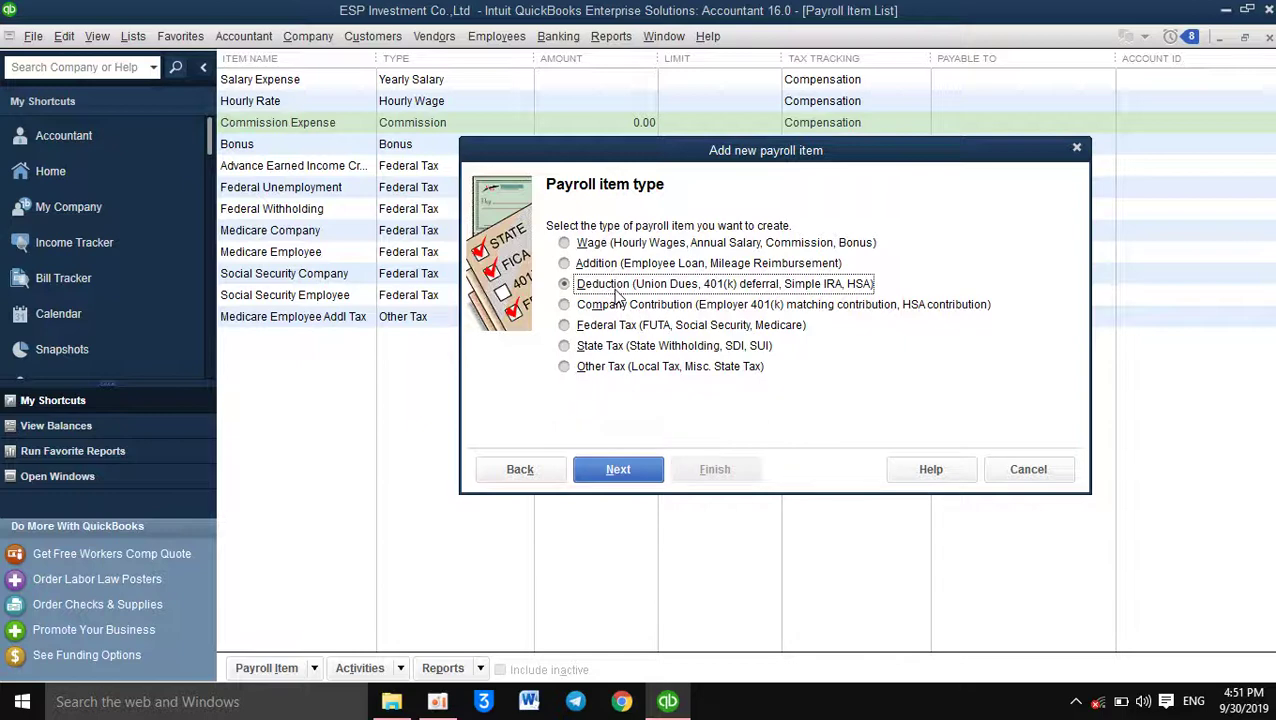
# Step: Choose Deduction as the payroll item type and name the deduction "Salary Tax Expense"
pyautogui.click(566, 244)
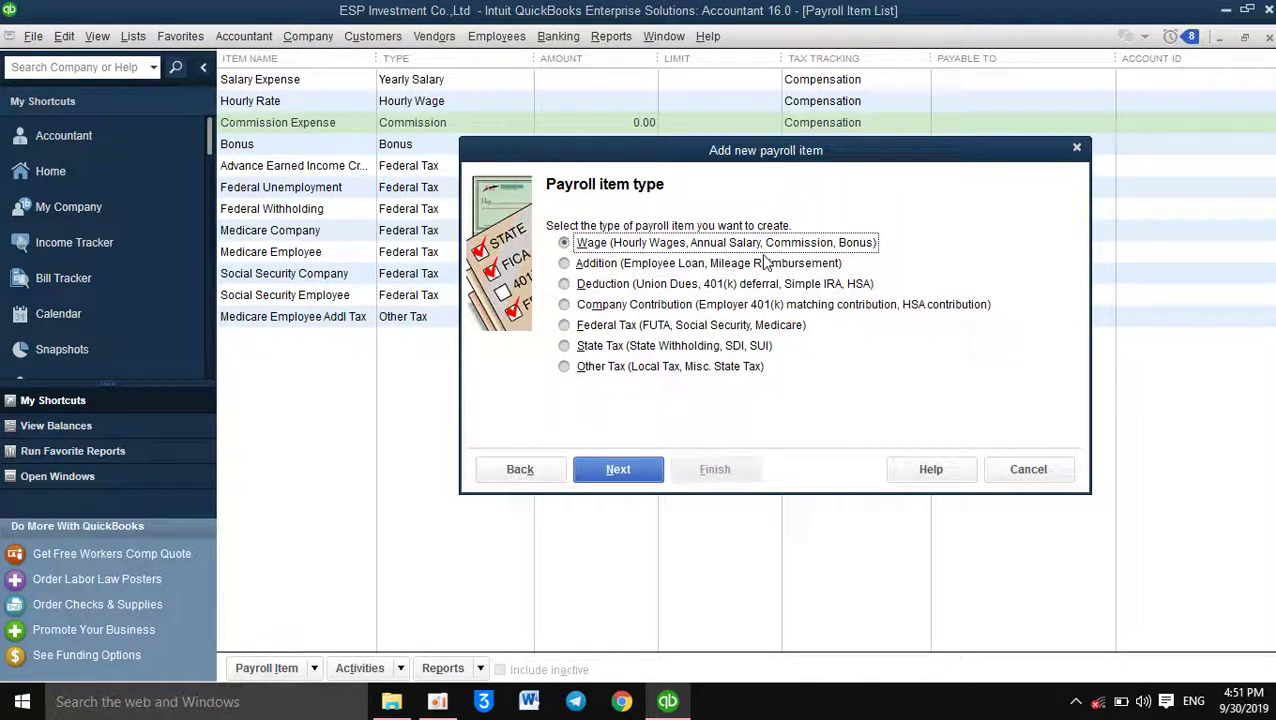
pyautogui.click(564, 284)
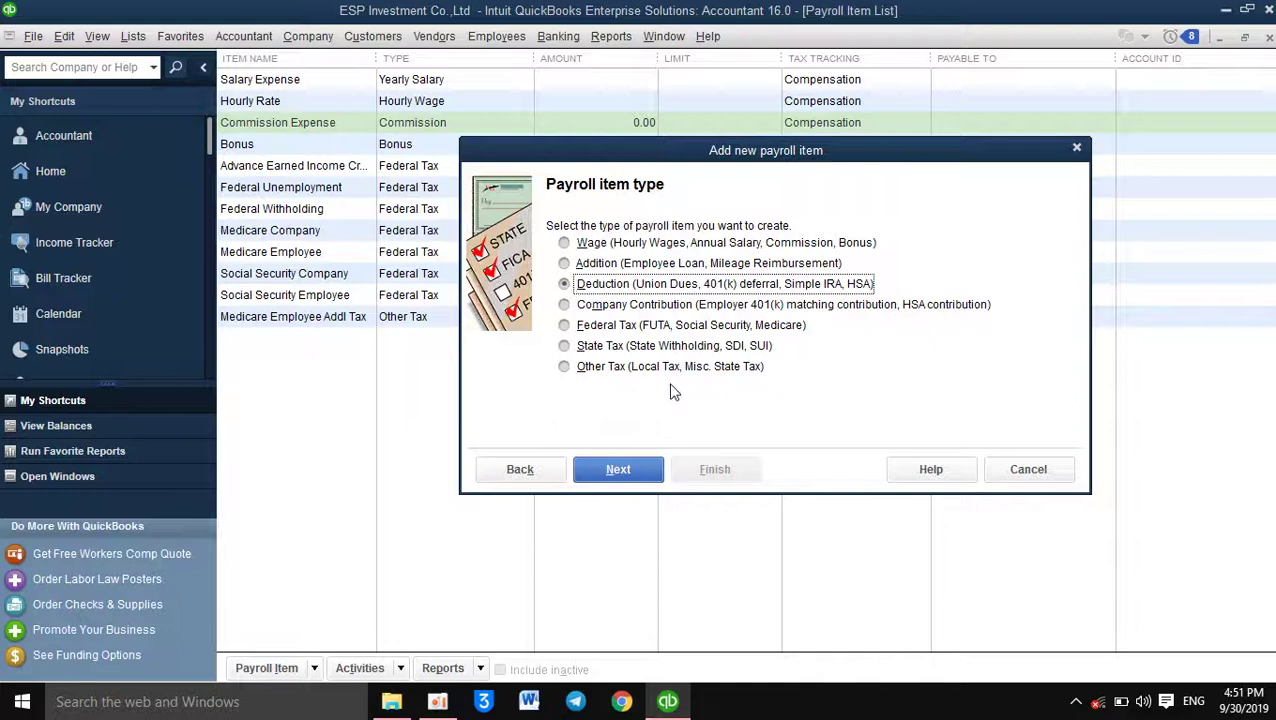
pyautogui.click(640, 467)
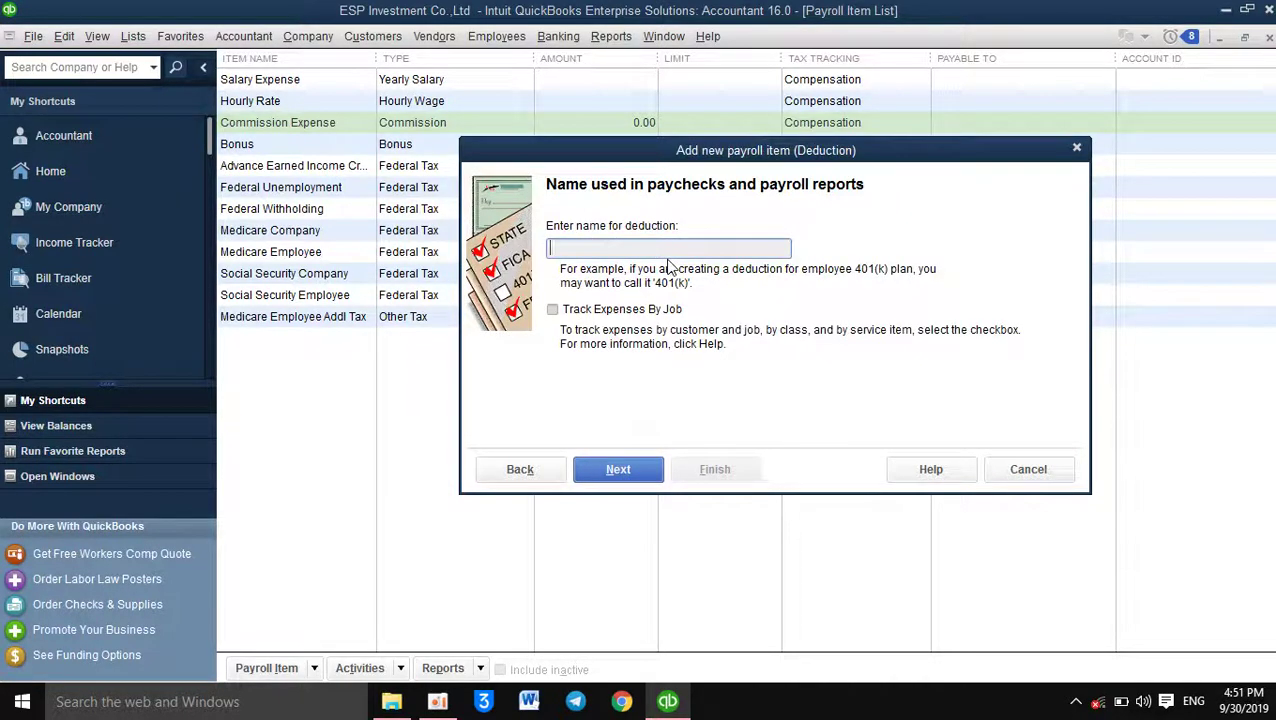
pyautogui.write('Salary Tax Expense')
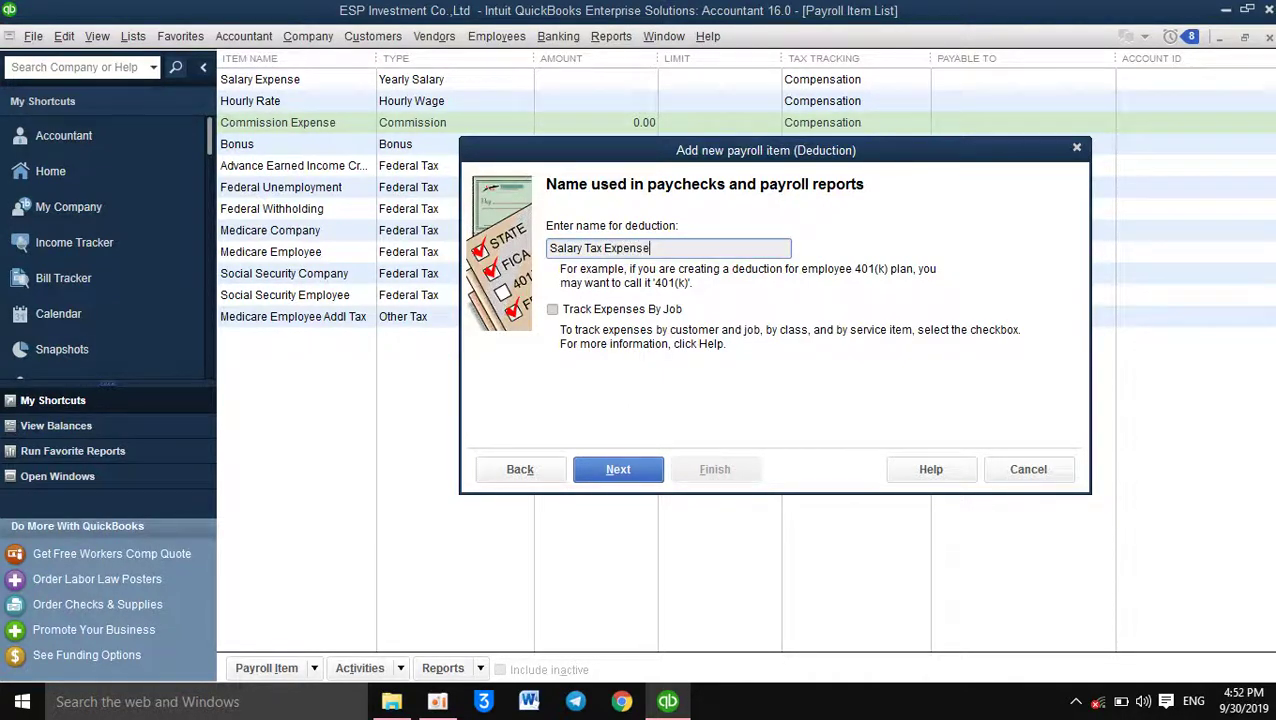
pyautogui.click(628, 471)
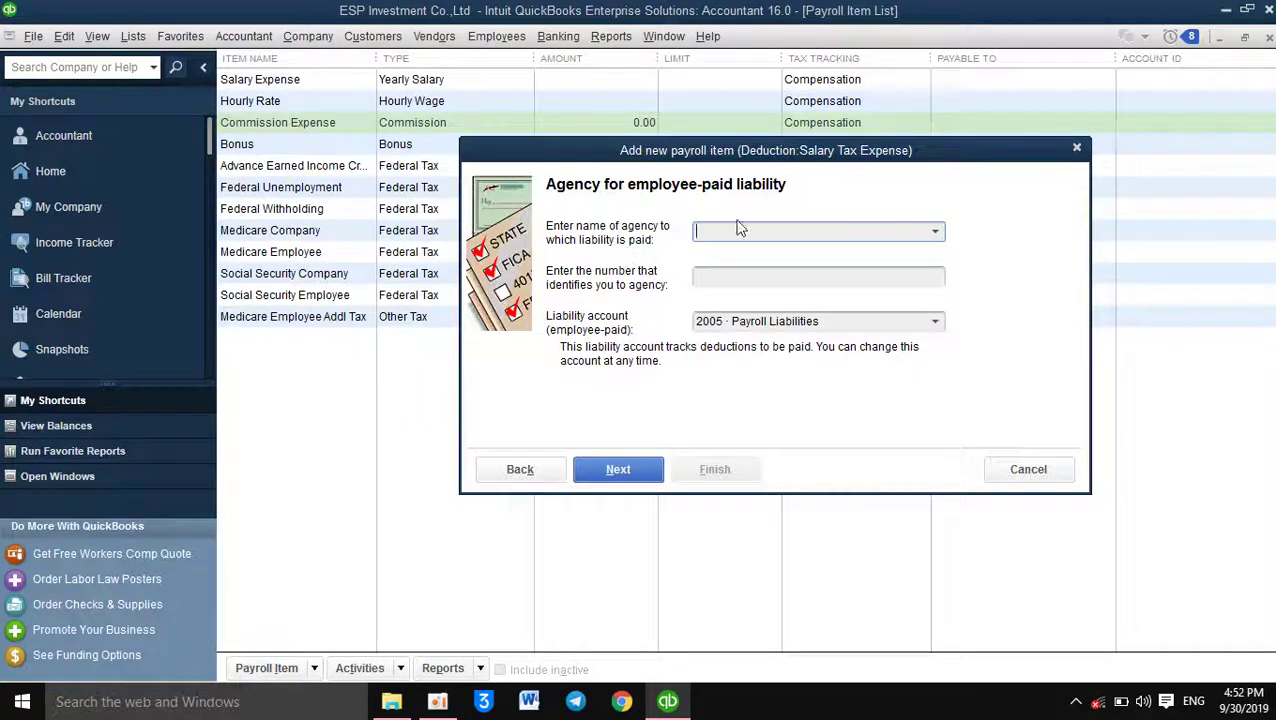
# Step: Set Tax Department as the agency paid and 2020 · Salary Tax Payable as the employee-paid liability account
pyautogui.click(934, 231)
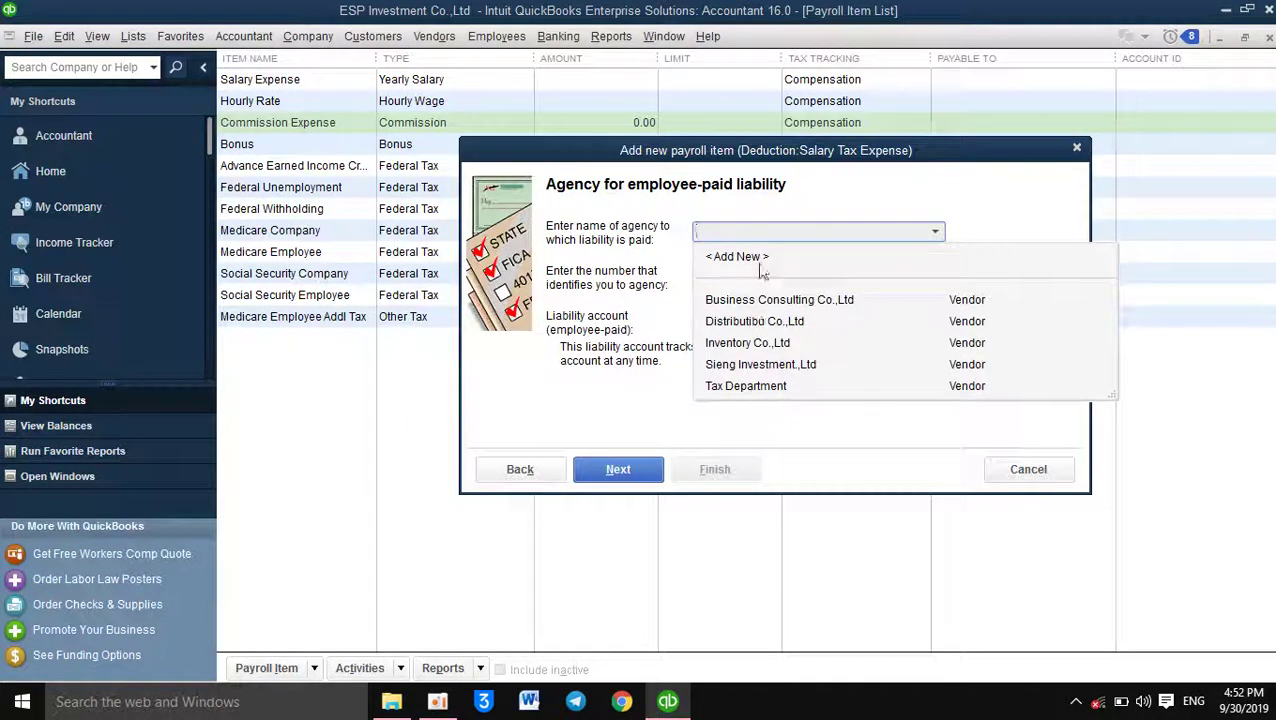
pyautogui.click(744, 386)
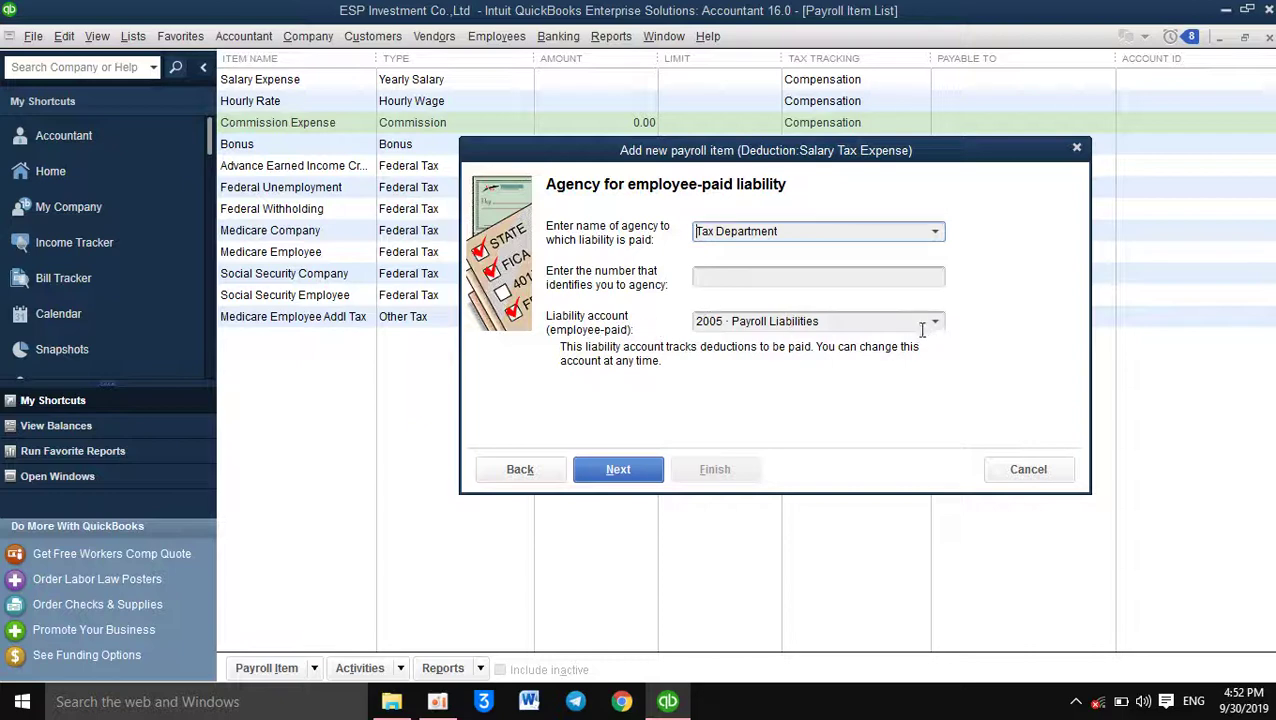
pyautogui.moveTo(840, 325); pyautogui.dragTo(645, 335)
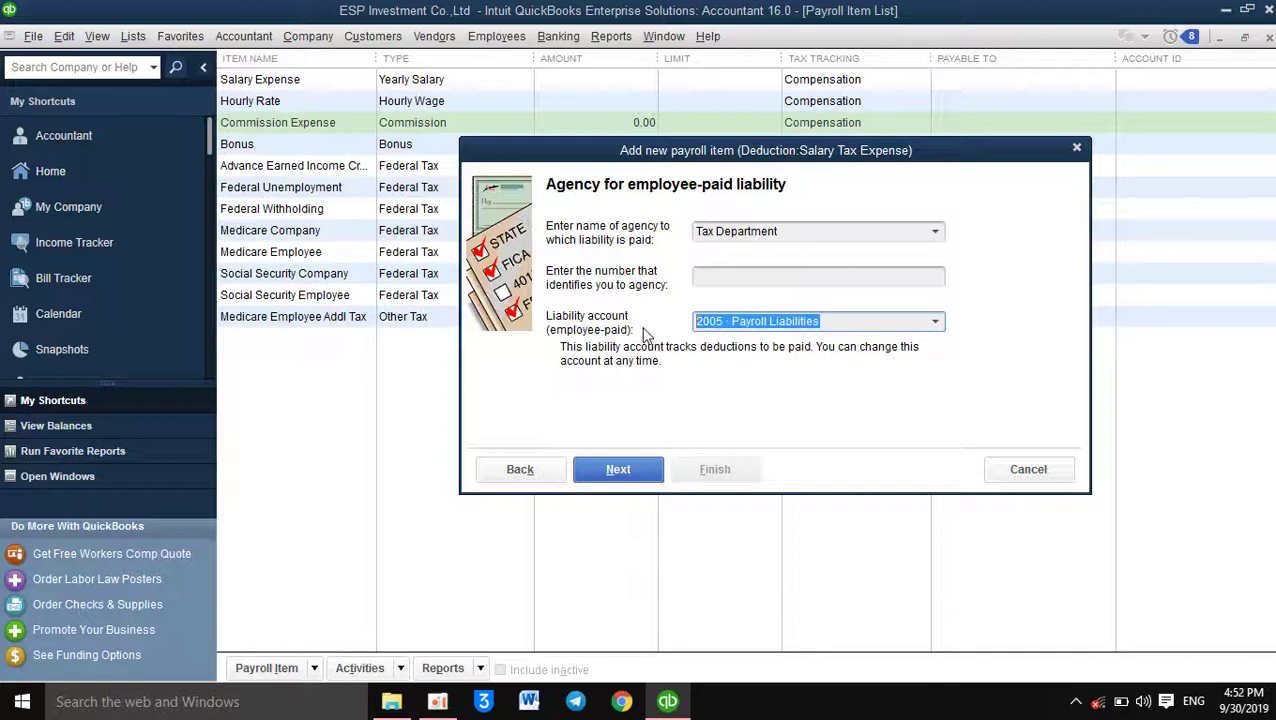
pyautogui.write('2')
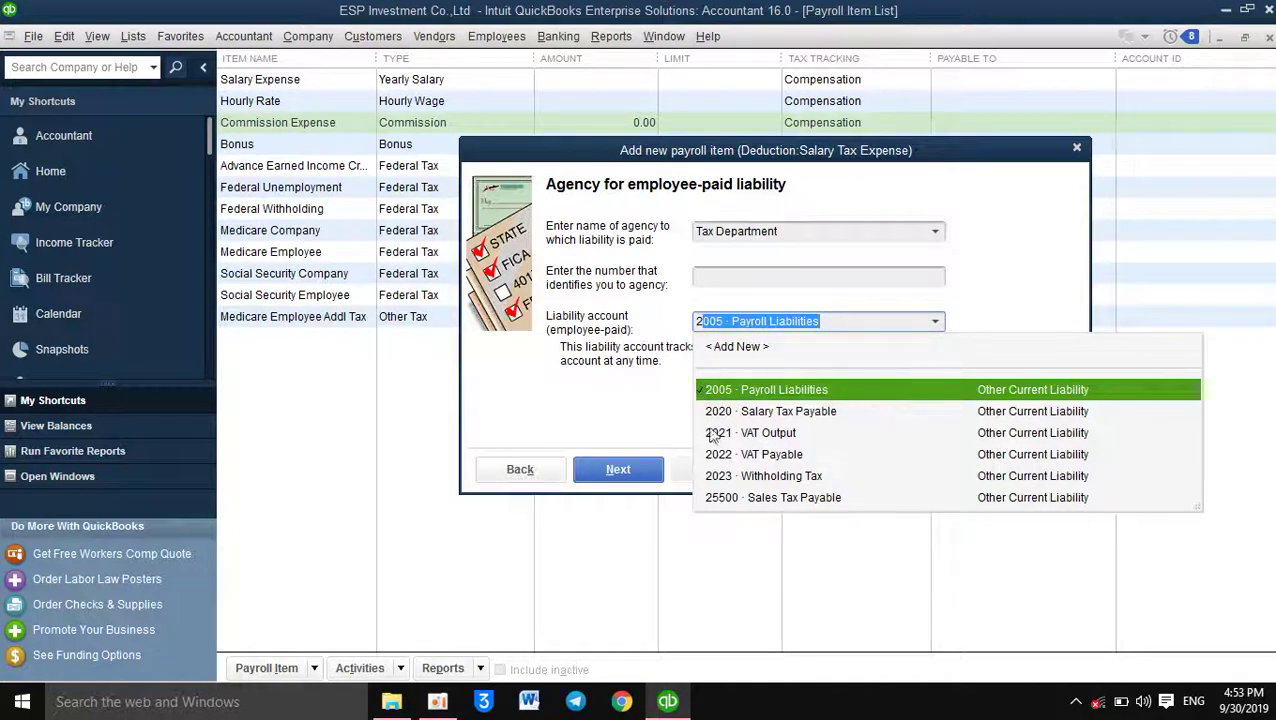
pyautogui.click(778, 398)
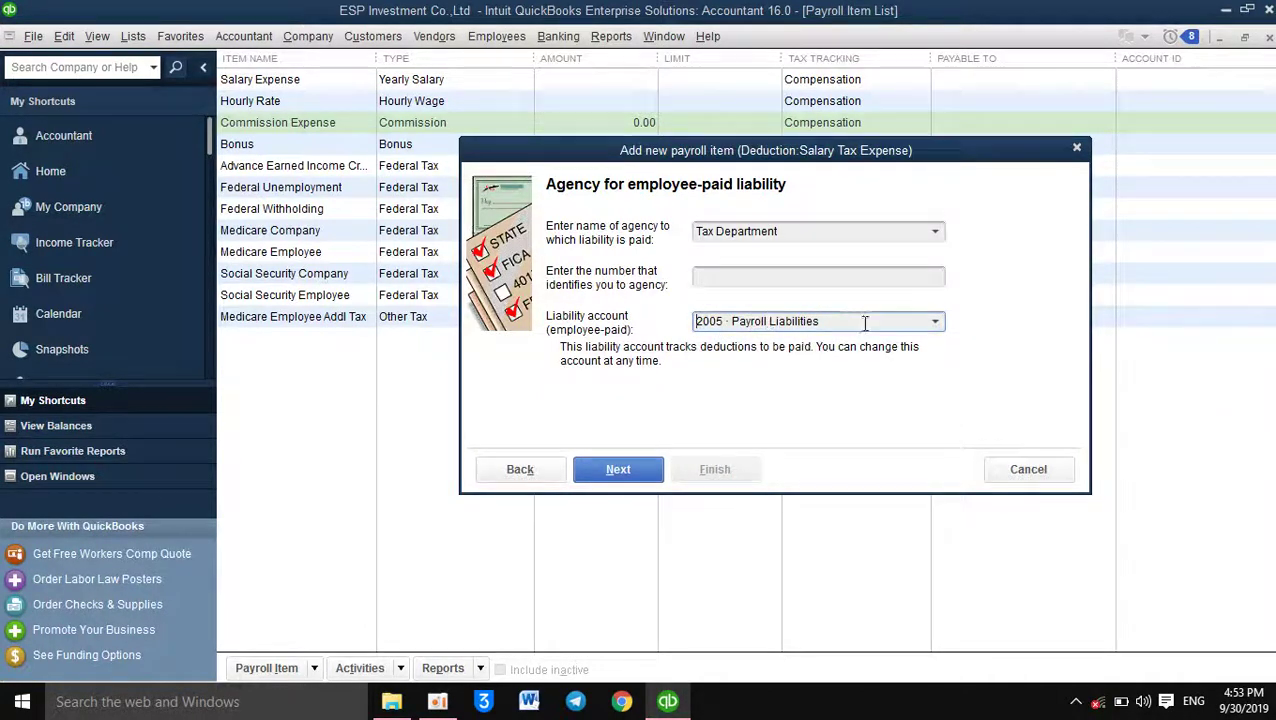
pyautogui.click(936, 322)
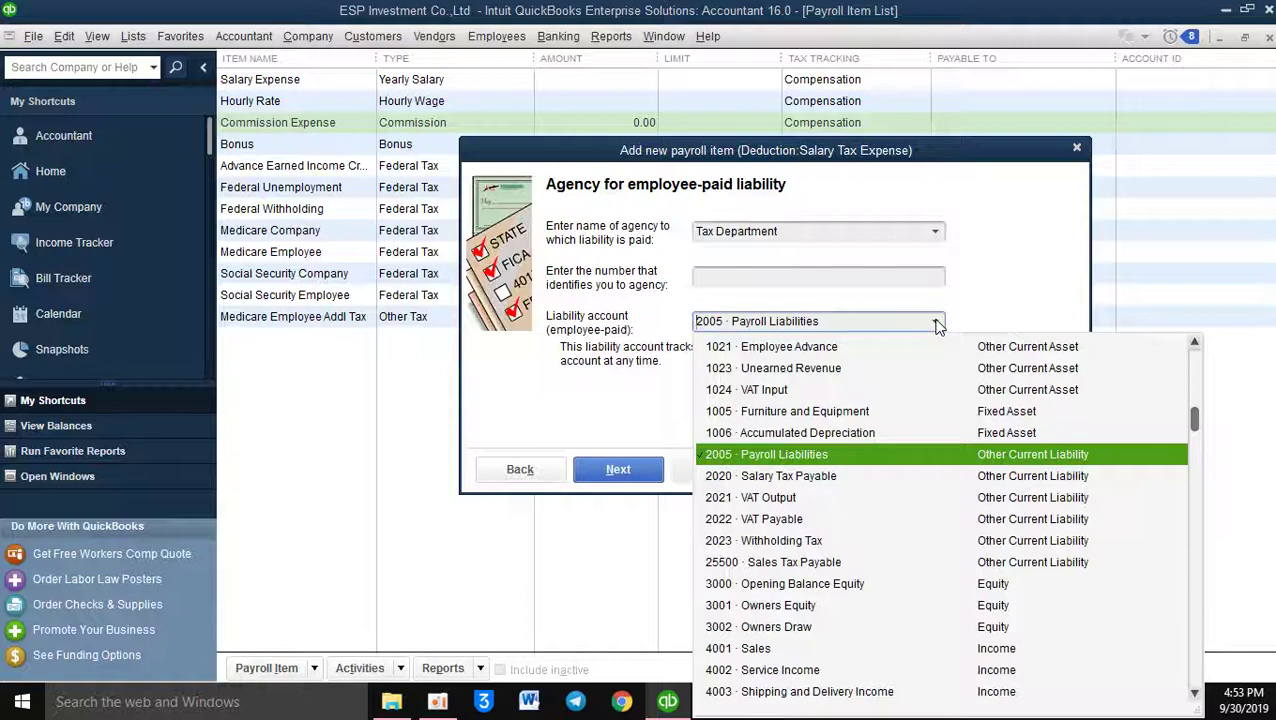
pyautogui.click(804, 477)
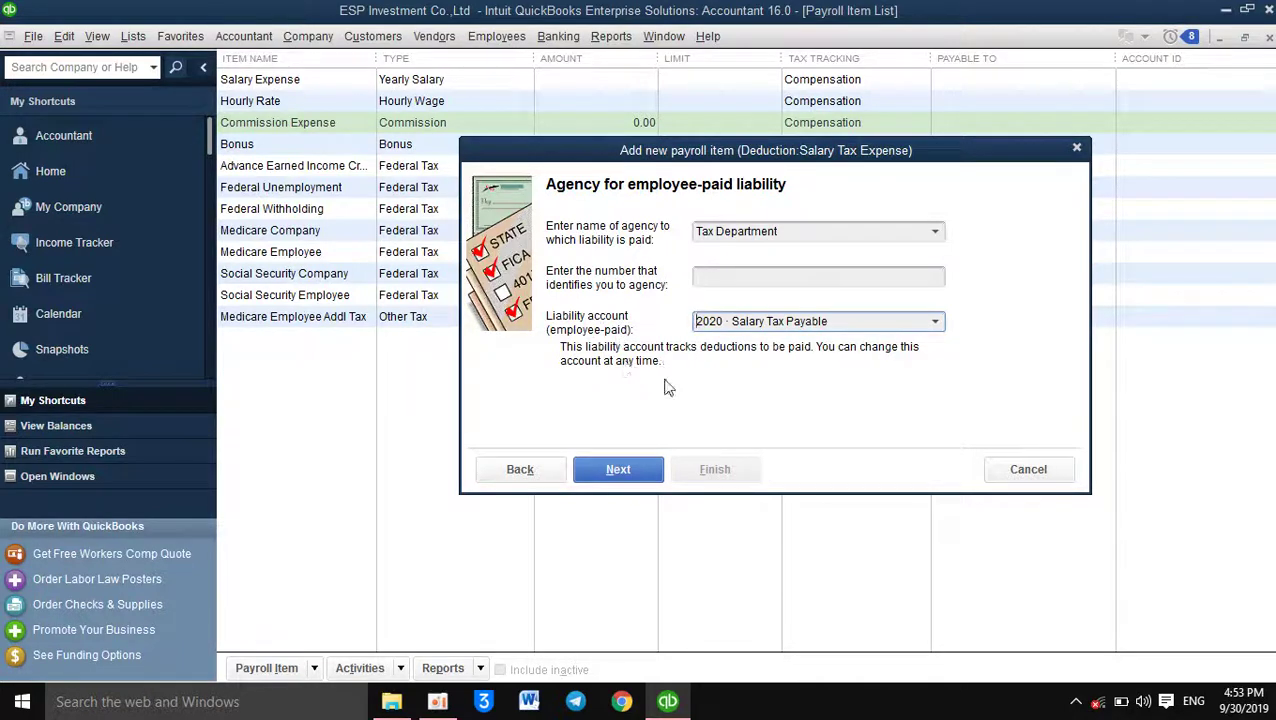
pyautogui.click(620, 466)
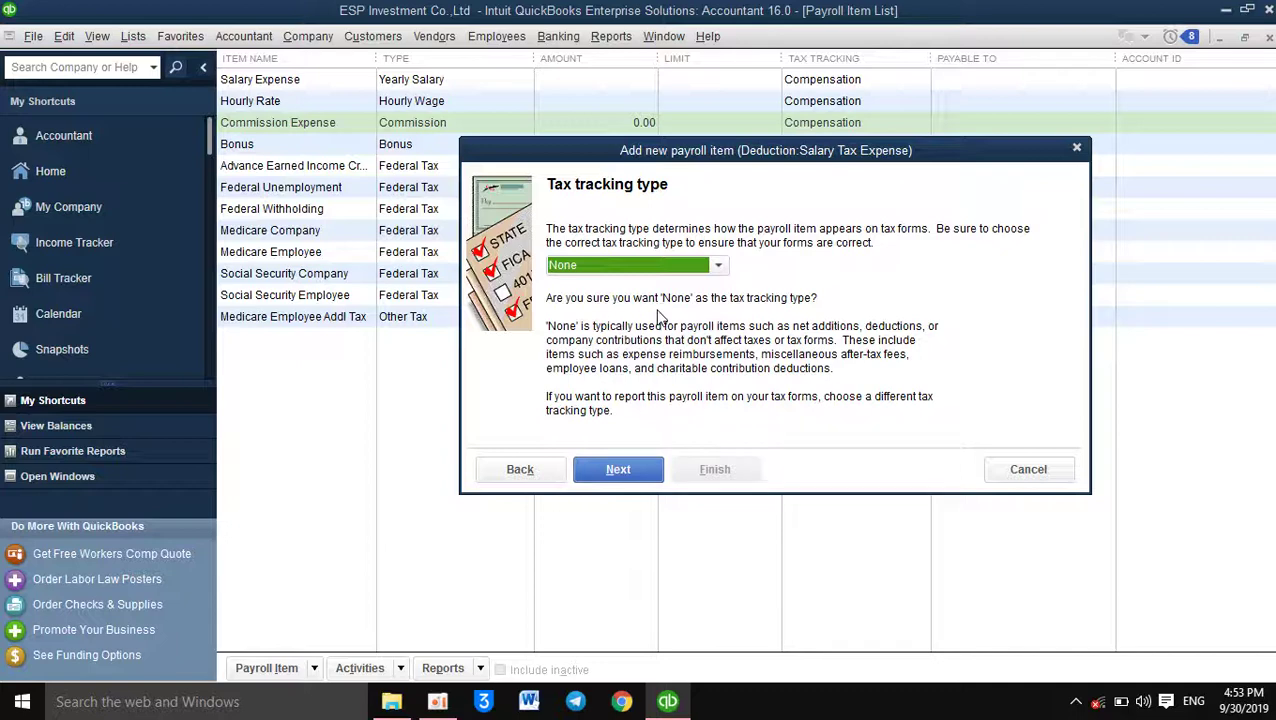
# Step: Keep None as the deduction's tax tracking type and accept the default tax selections
pyautogui.click(718, 265)
pyautogui.click(711, 269)
pyautogui.click(623, 469)
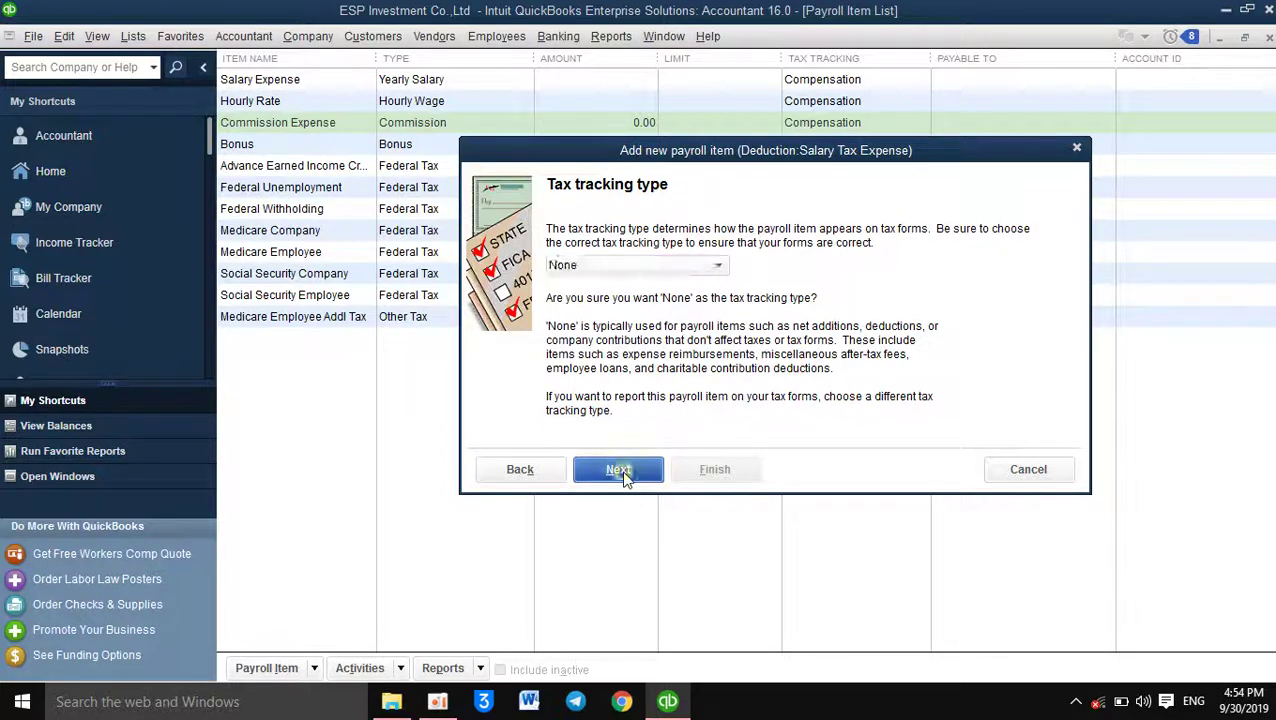
pyautogui.click(565, 334)
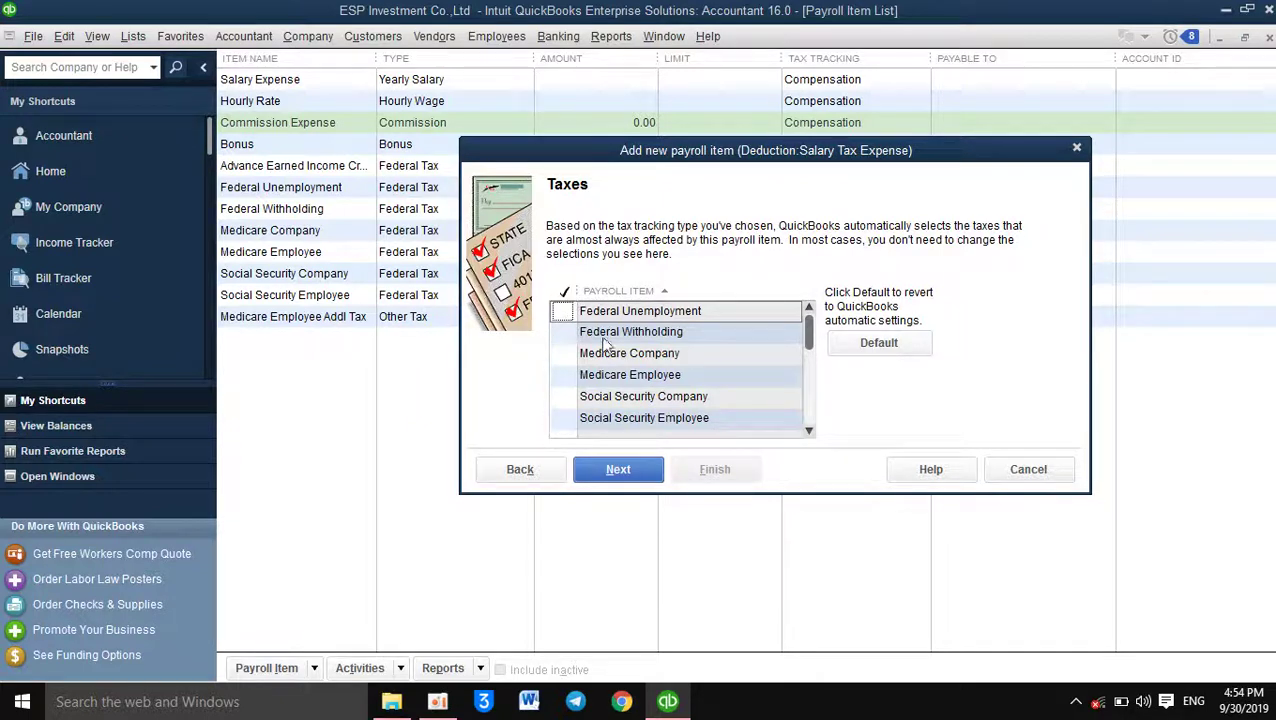
pyautogui.click(621, 475)
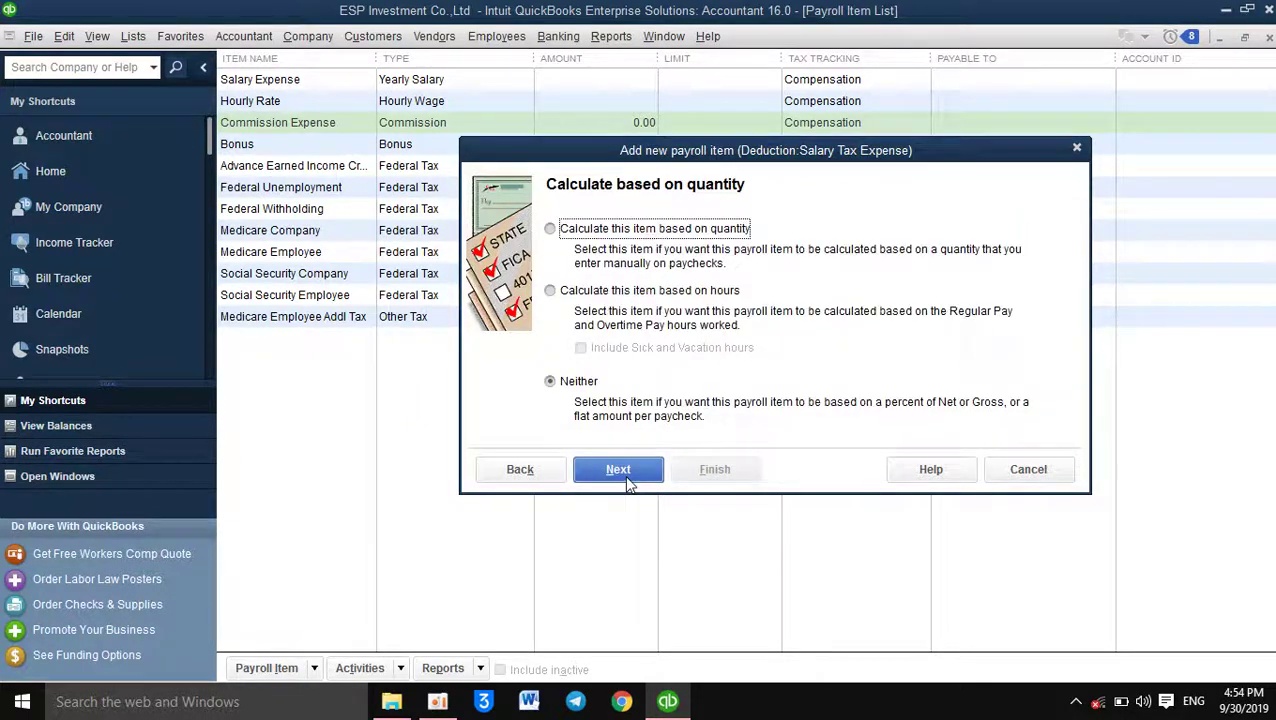
# Step: Base the deduction on neither quantity nor hours, calculate it on gross pay, and finish creating it without a default rate or limit
pyautogui.click(572, 386)
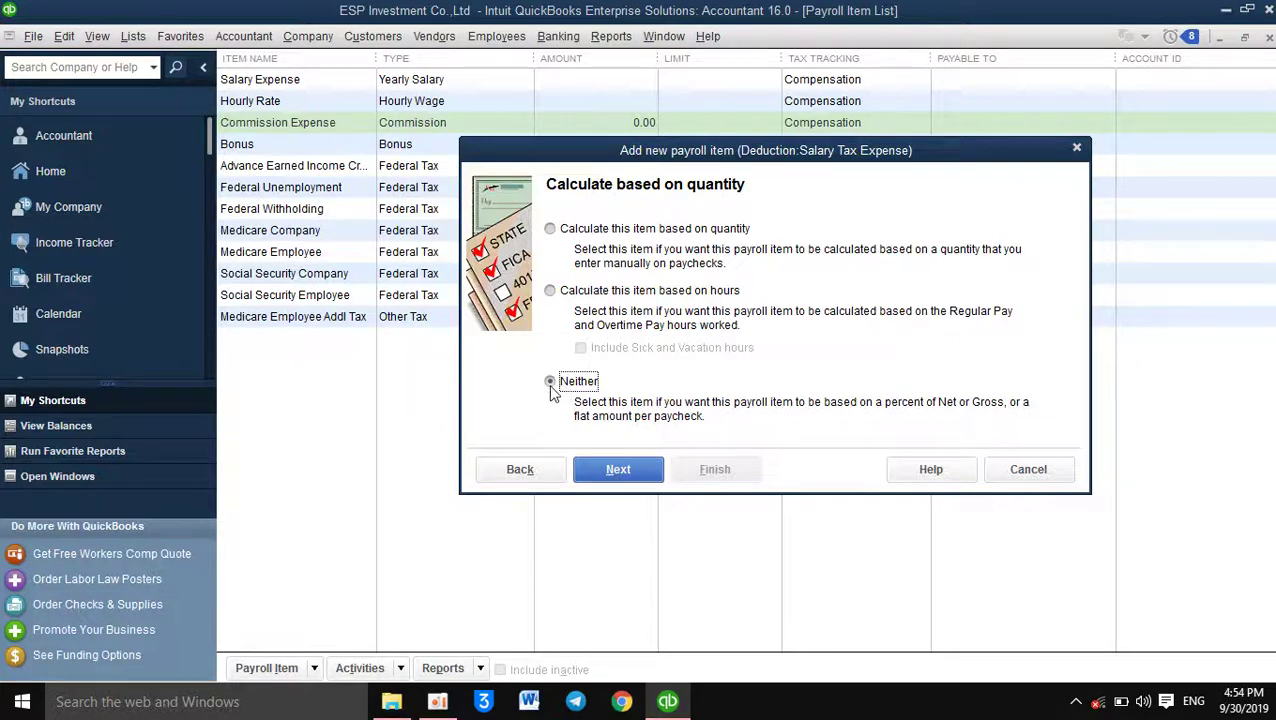
pyautogui.click(619, 474)
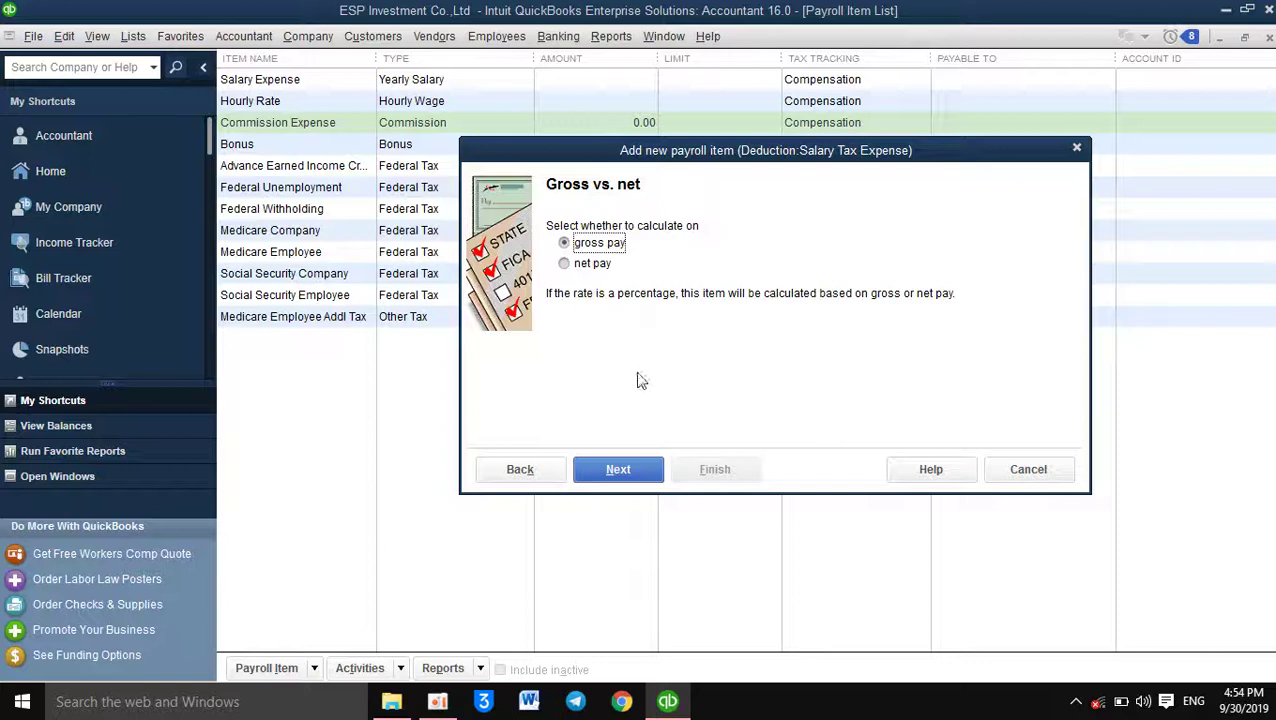
pyautogui.click(612, 470)
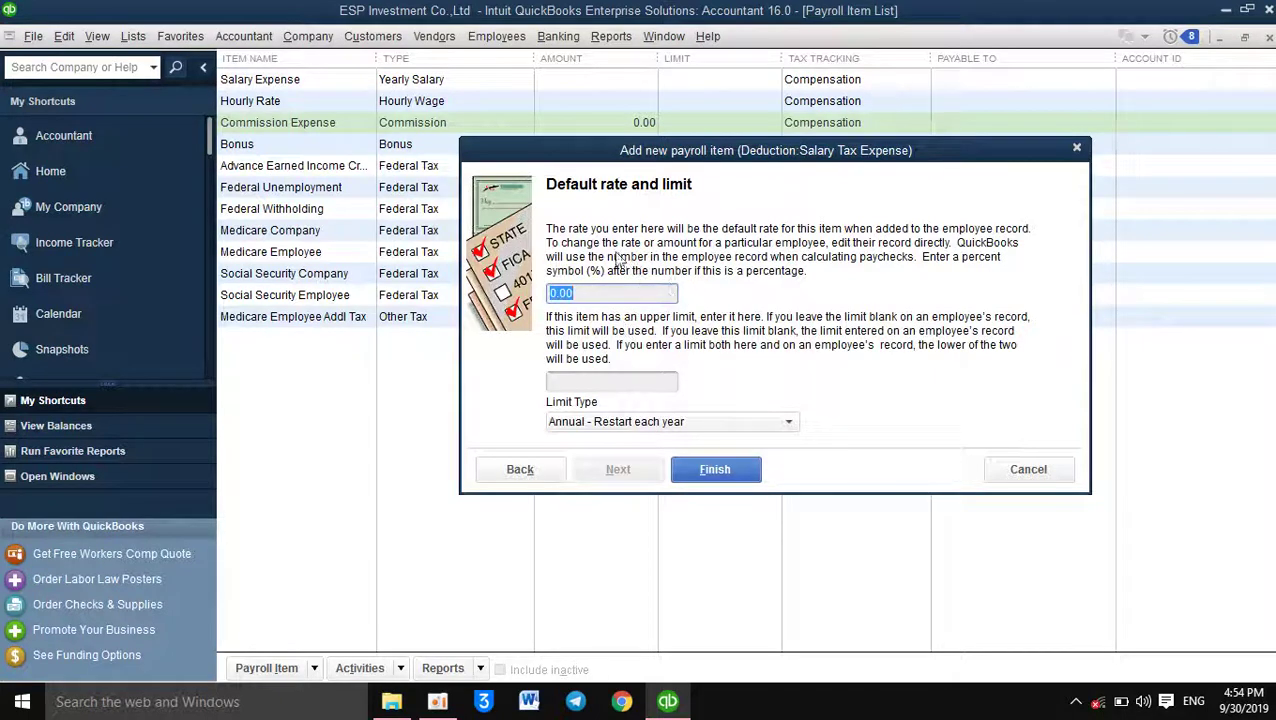
pyautogui.click(716, 473)
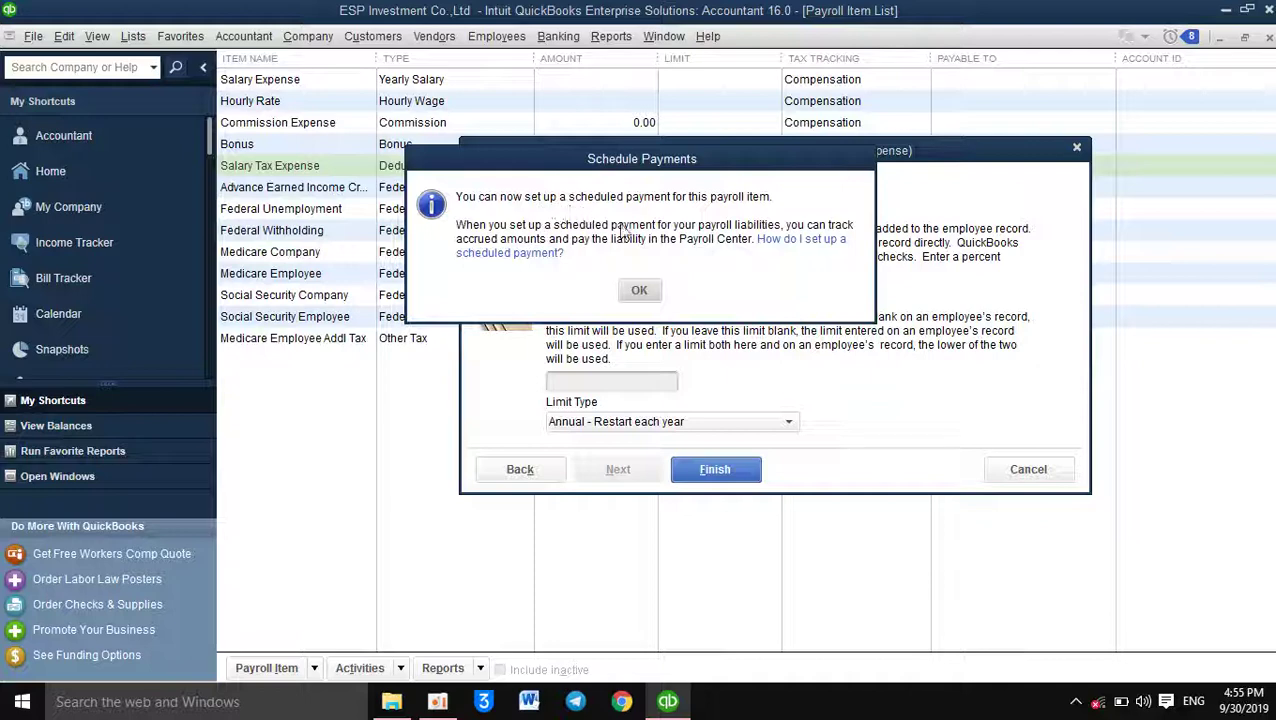
pyautogui.click(640, 291)
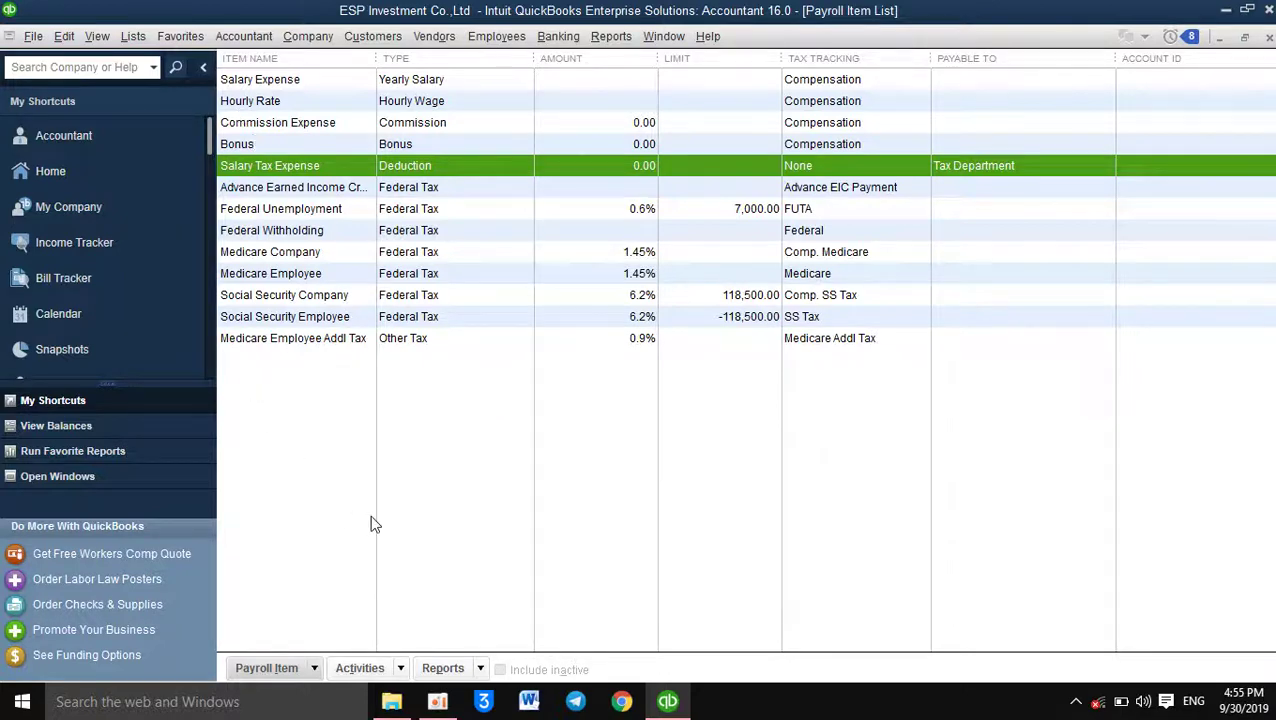
# Step: Delete the Bonus payroll item from the Payroll Item List and confirm the deletion
pyautogui.click(257, 148)
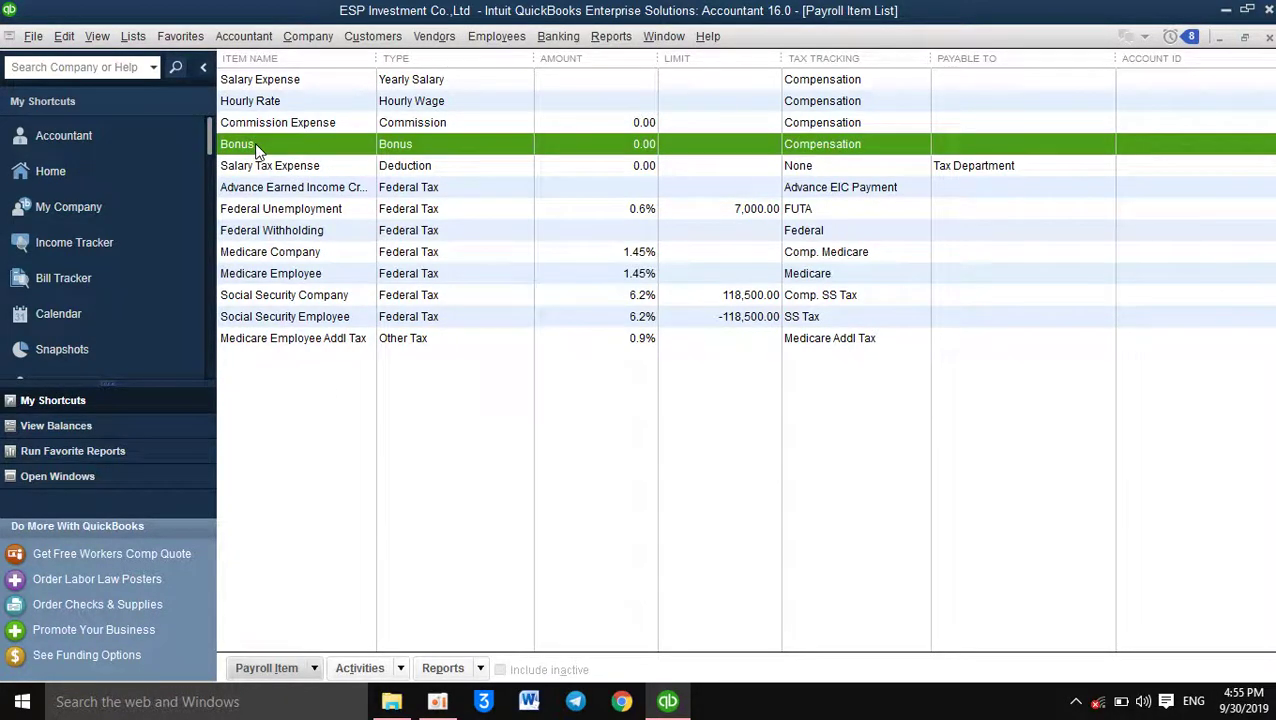
pyautogui.rightClick(257, 149)
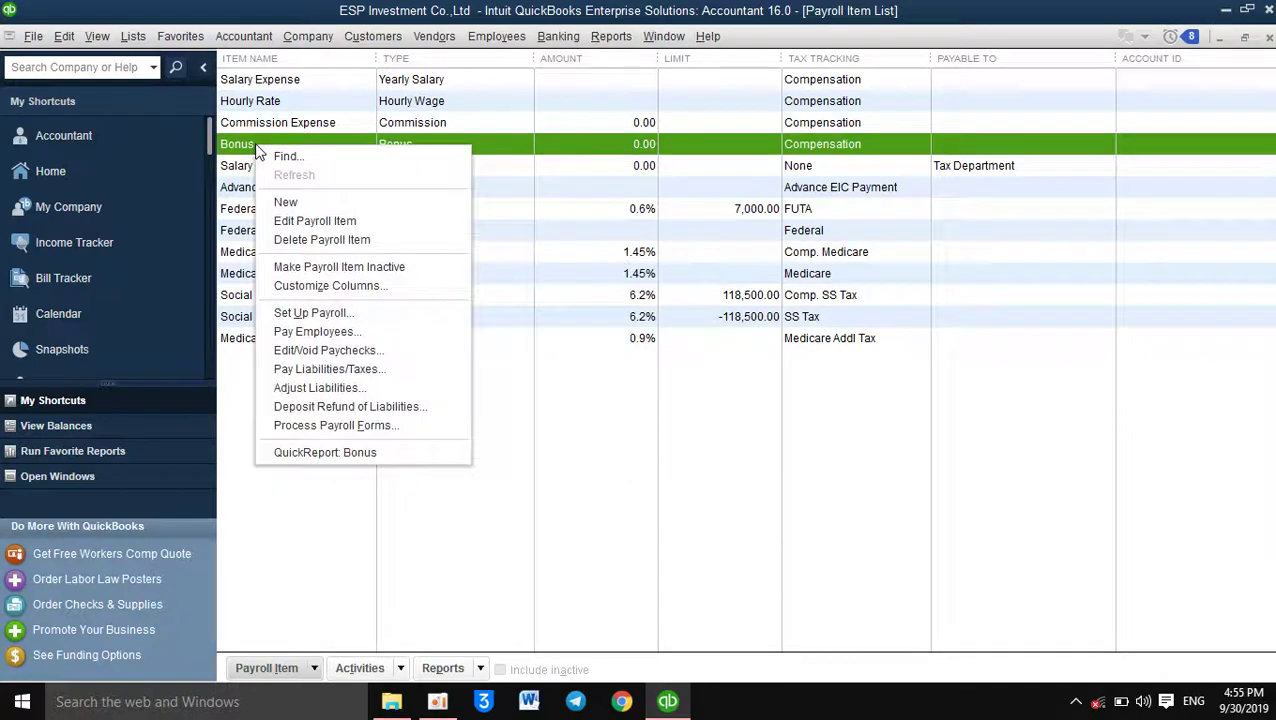
pyautogui.click(300, 240)
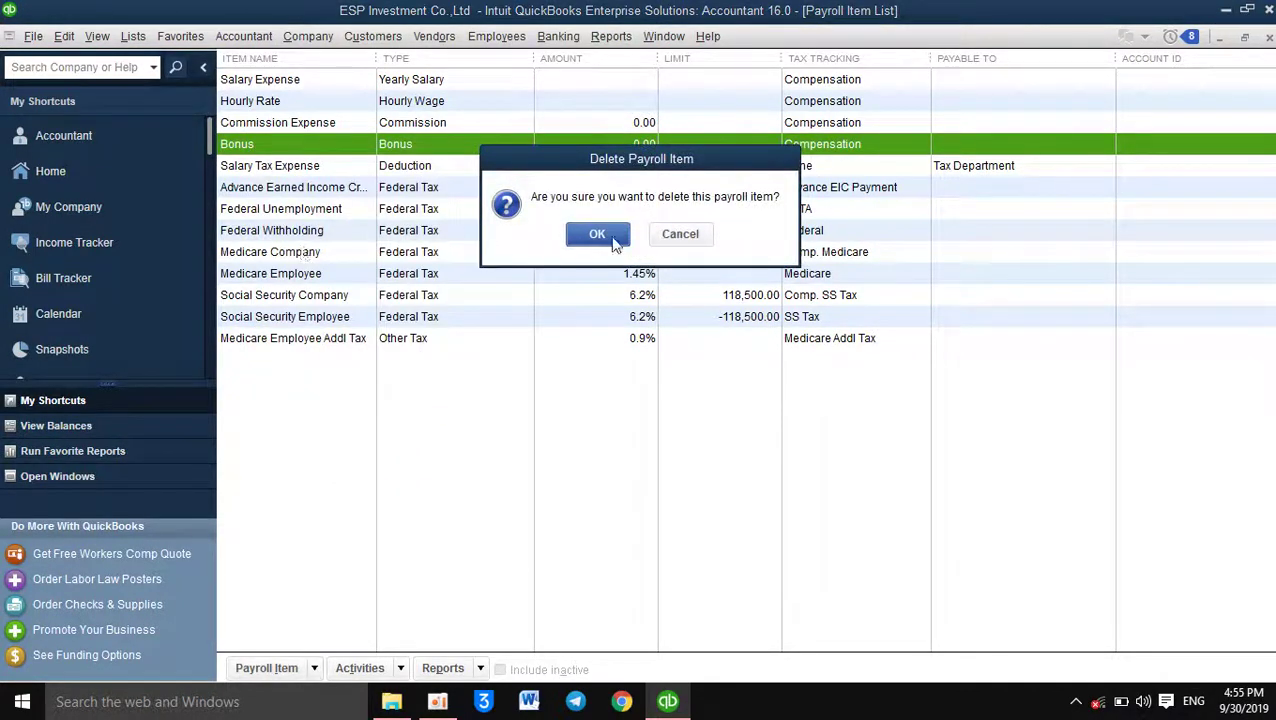
pyautogui.click(597, 235)
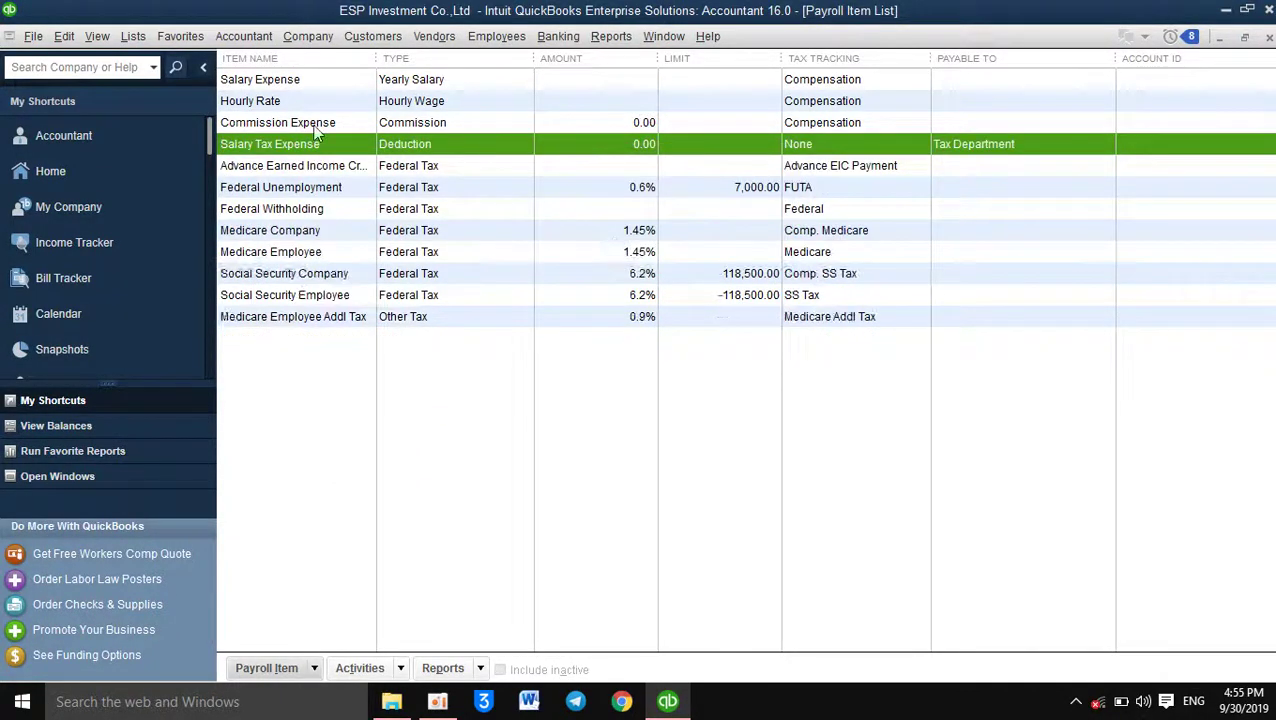
# Step: Edit the Salary Tax Expense deduction and set its tax tracking type to Other
pyautogui.rightClick(281, 150)
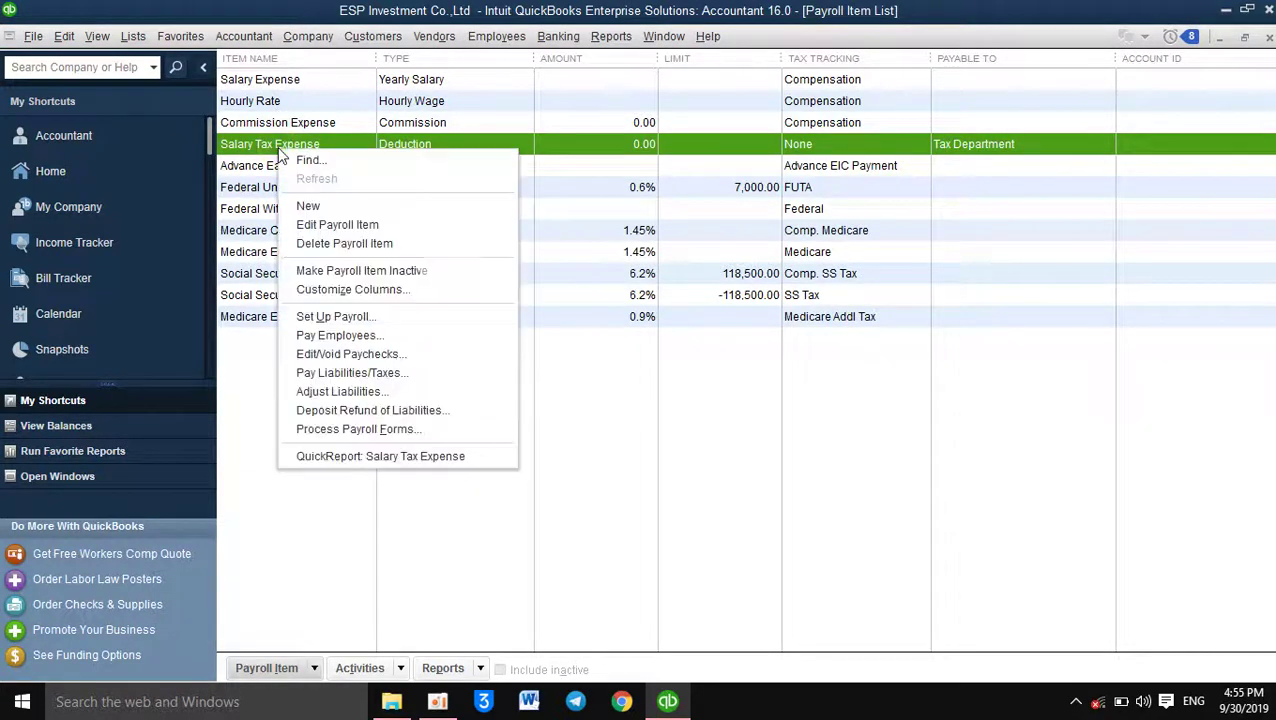
pyautogui.click(310, 226)
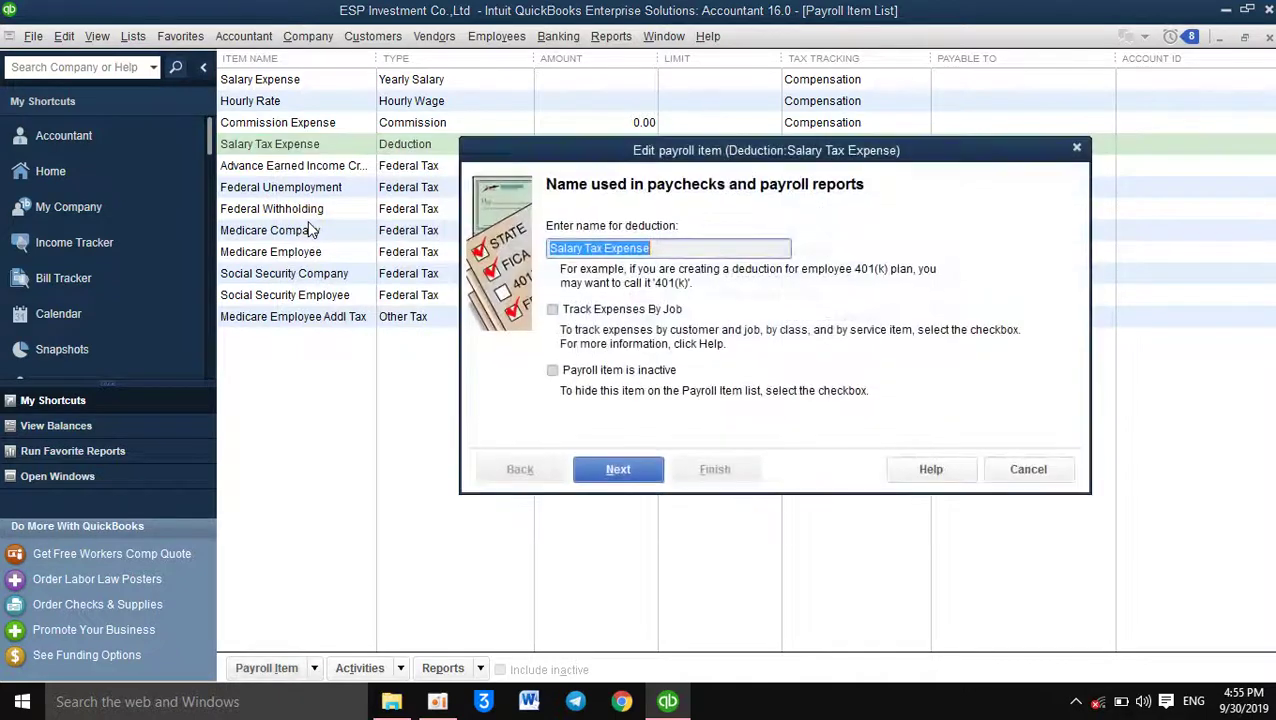
pyautogui.click(618, 470)
pyautogui.click(618, 470)
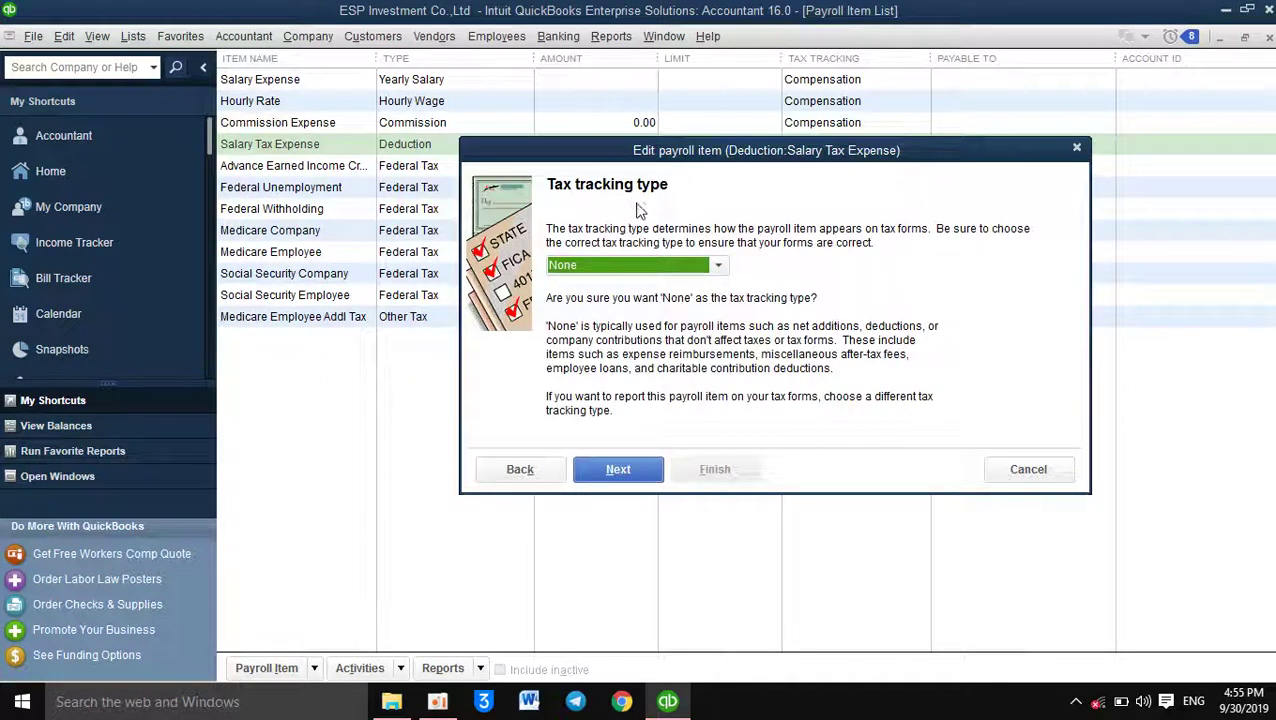
pyautogui.click(719, 272)
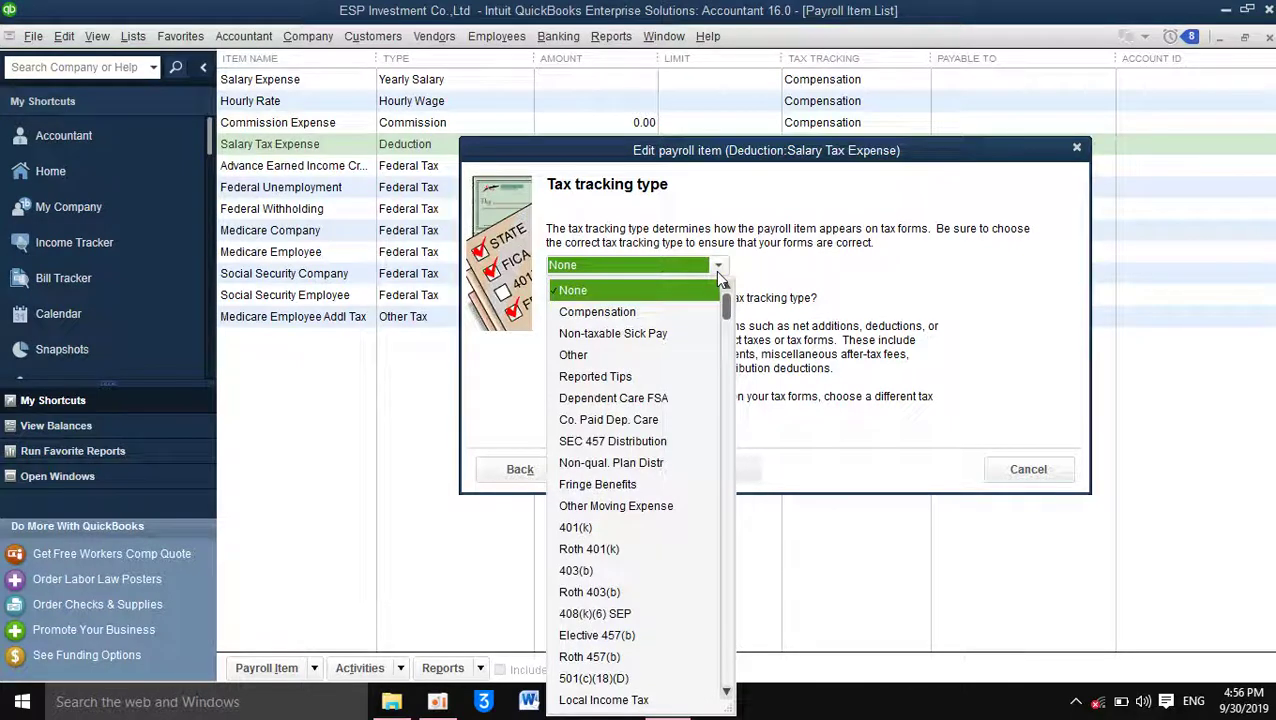
pyautogui.click(617, 356)
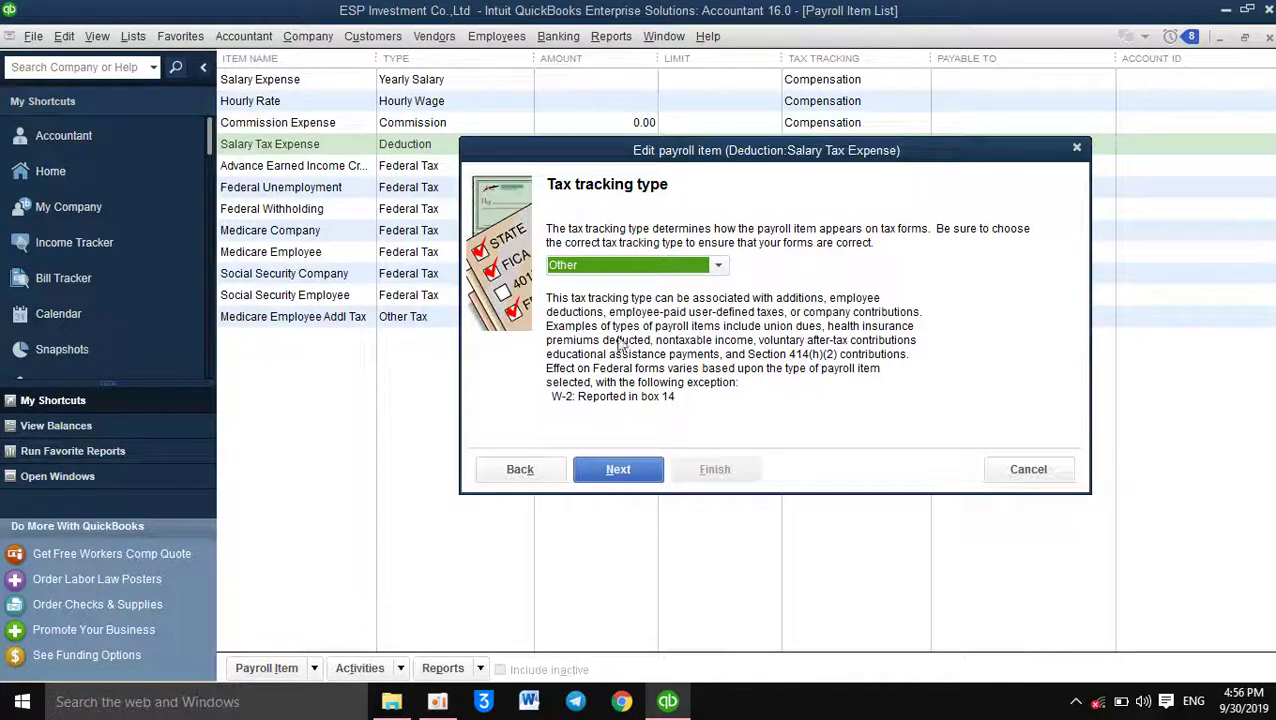
pyautogui.click(620, 470)
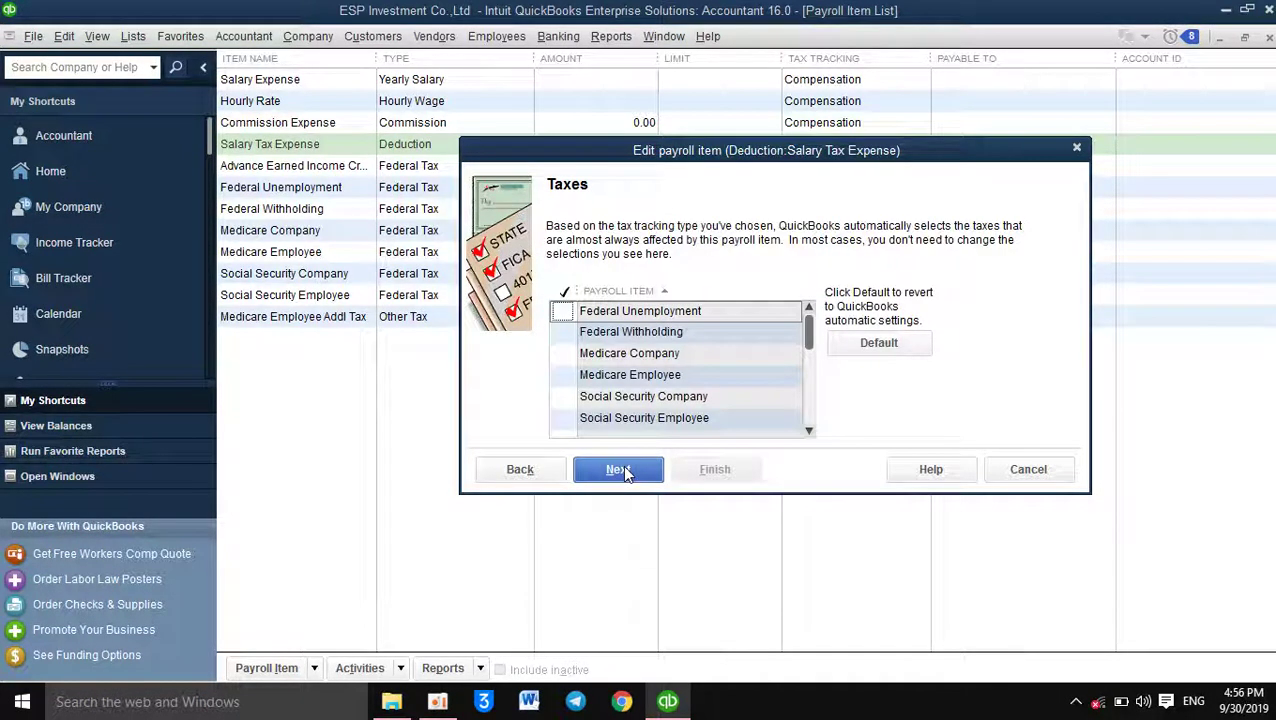
# Step: Accept the deduction's default taxes, keep Neither as its calculation basis, and finish the edit without a default rate or limit
pyautogui.click(618, 469)
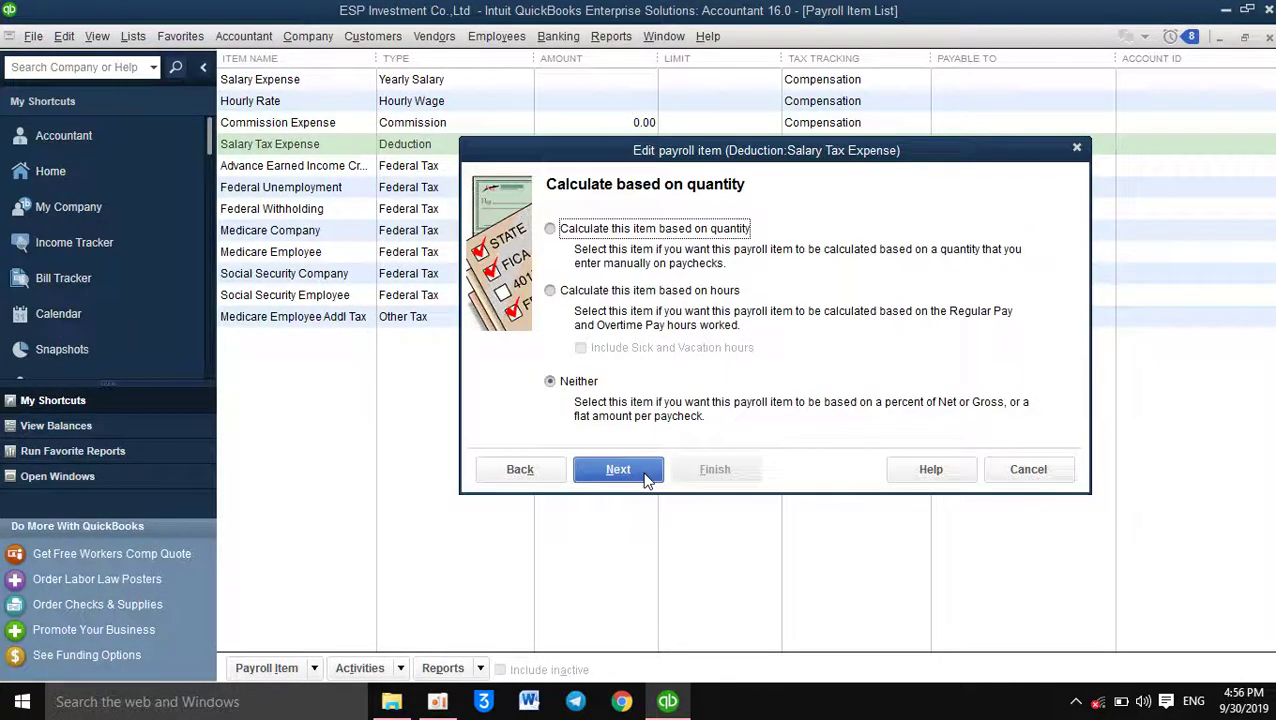
pyautogui.click(618, 469)
pyautogui.click(618, 469)
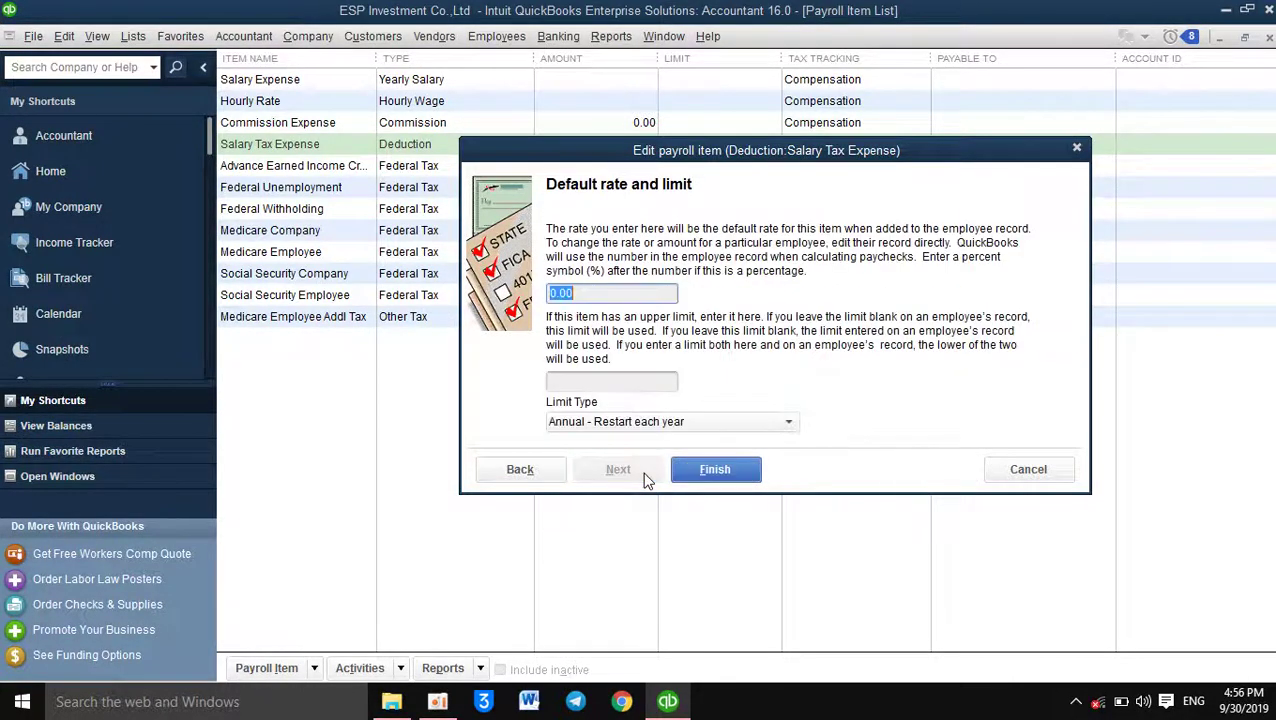
pyautogui.click(697, 471)
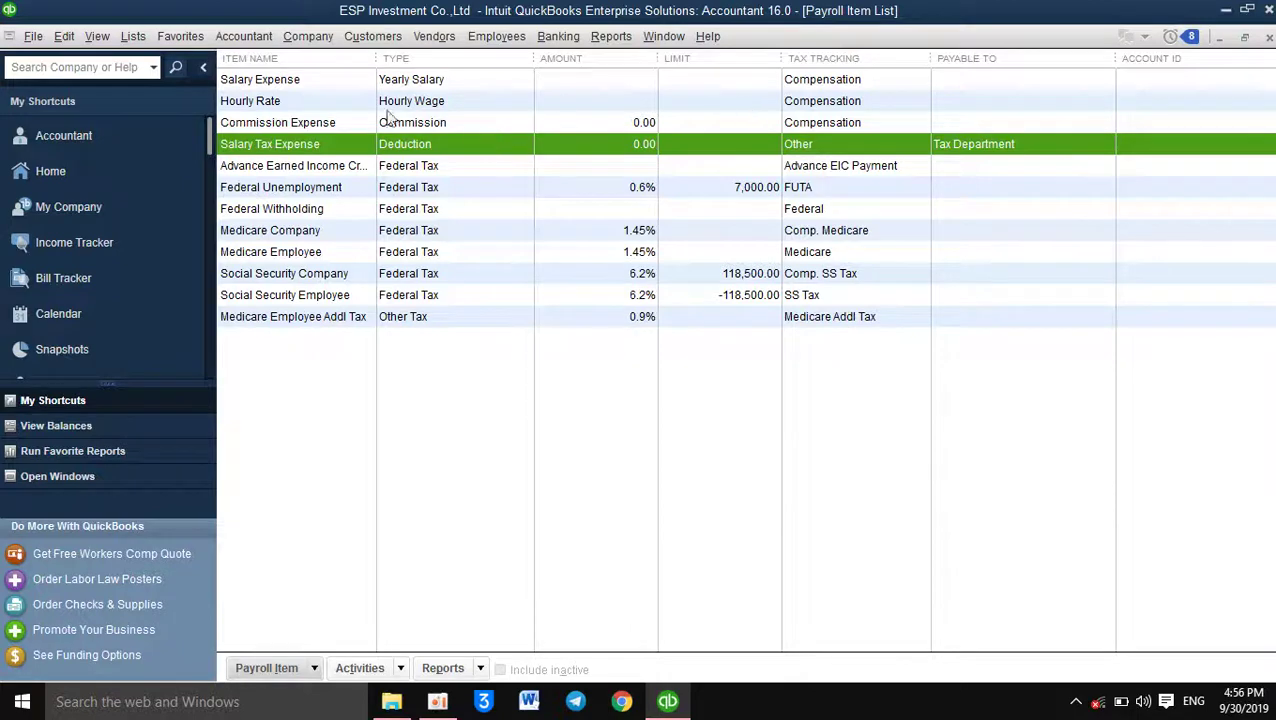
pyautogui.click(270, 106)
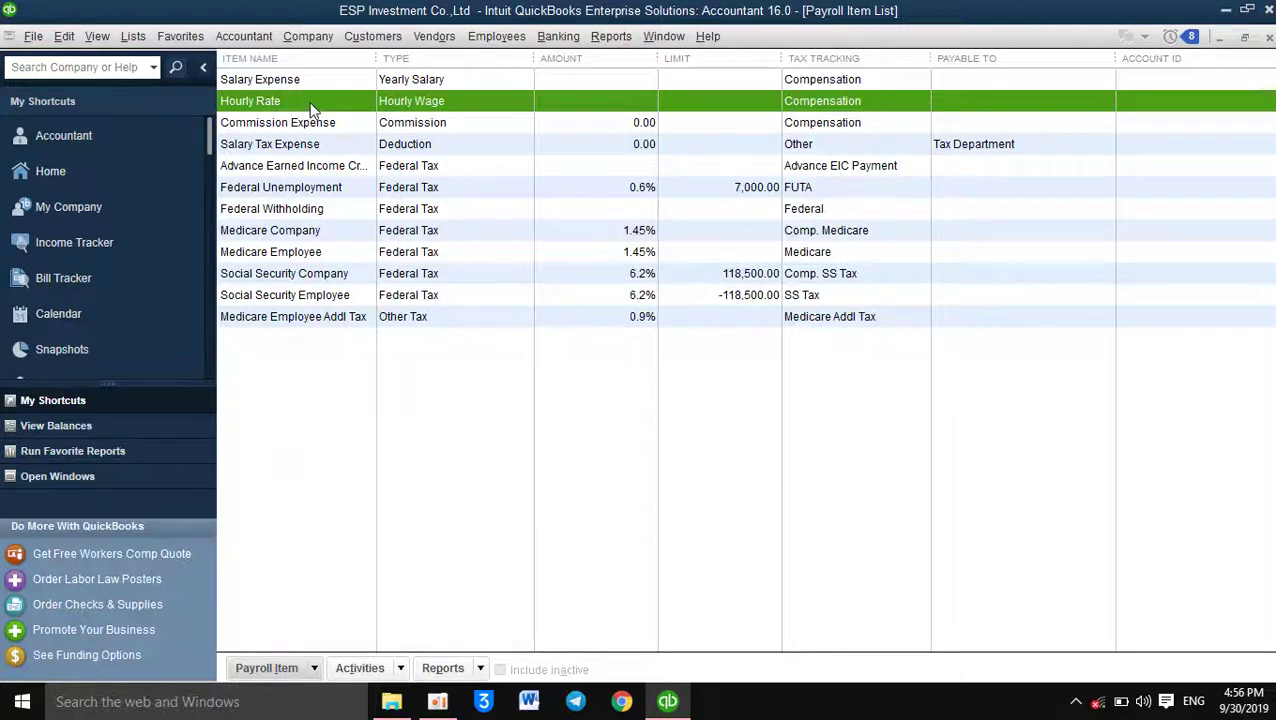
pyautogui.rightClick(310, 108)
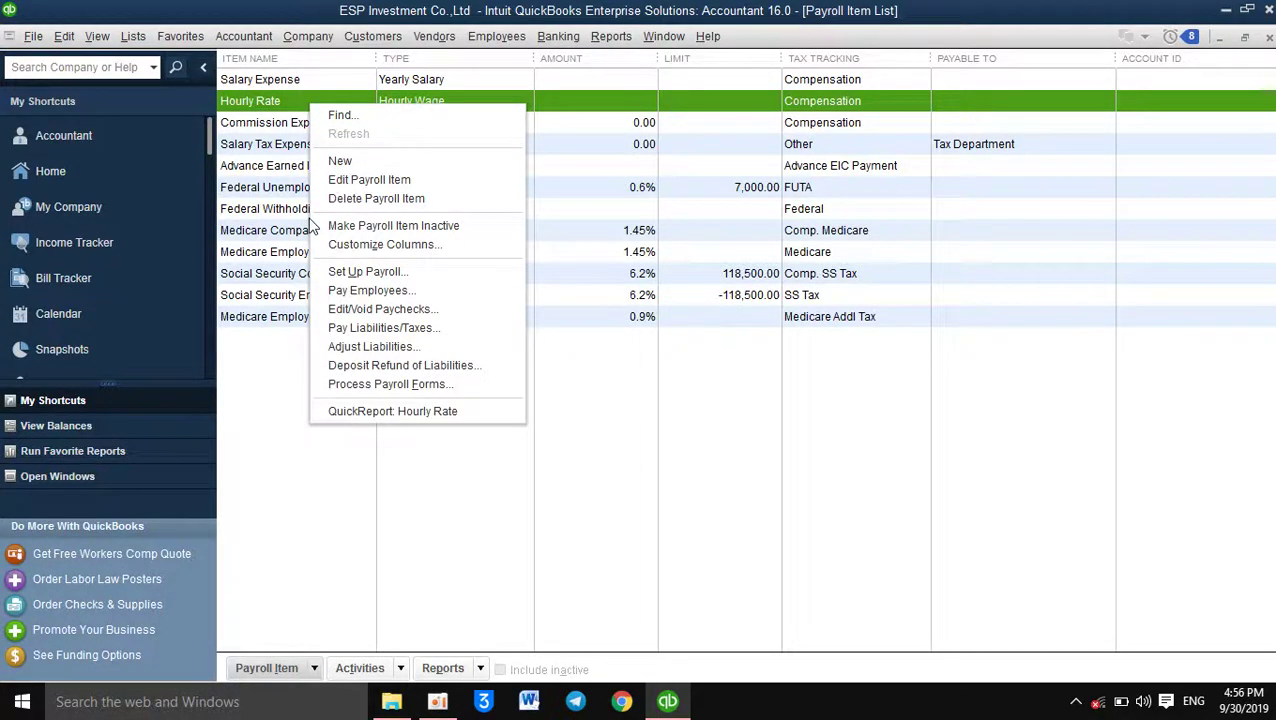
pyautogui.click(363, 537)
pyautogui.click(301, 104)
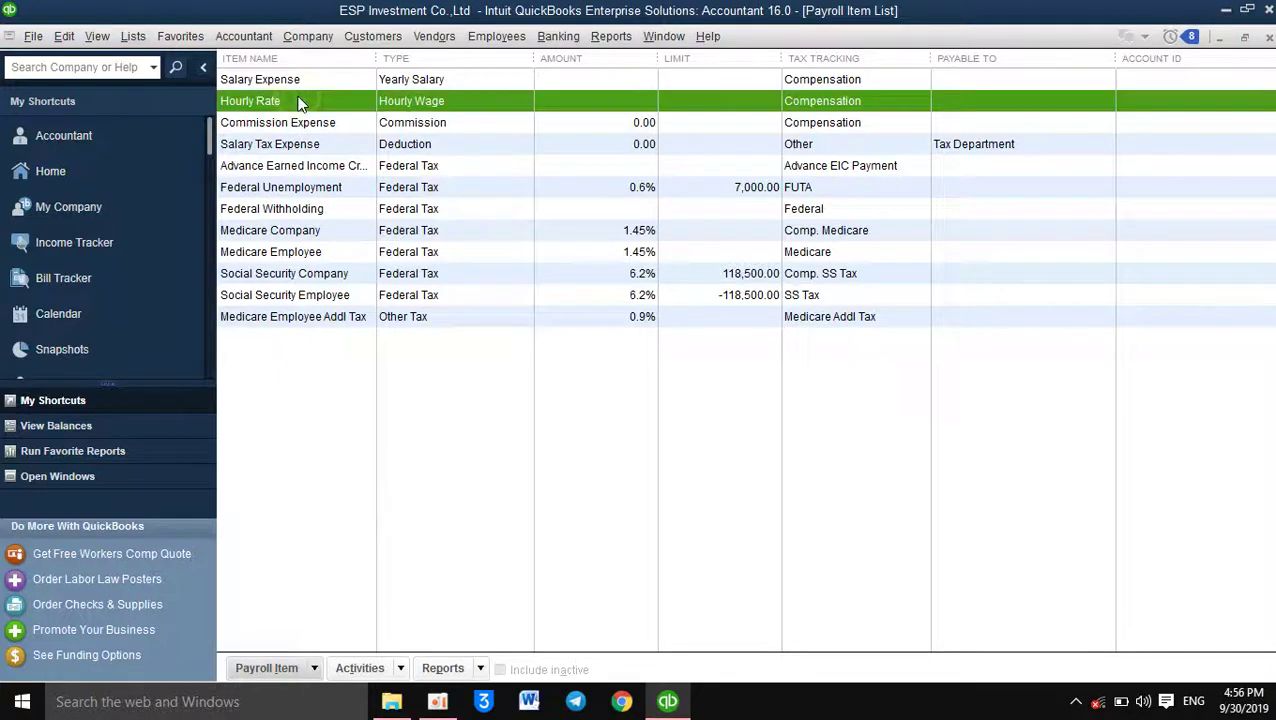
pyautogui.rightClick(298, 104)
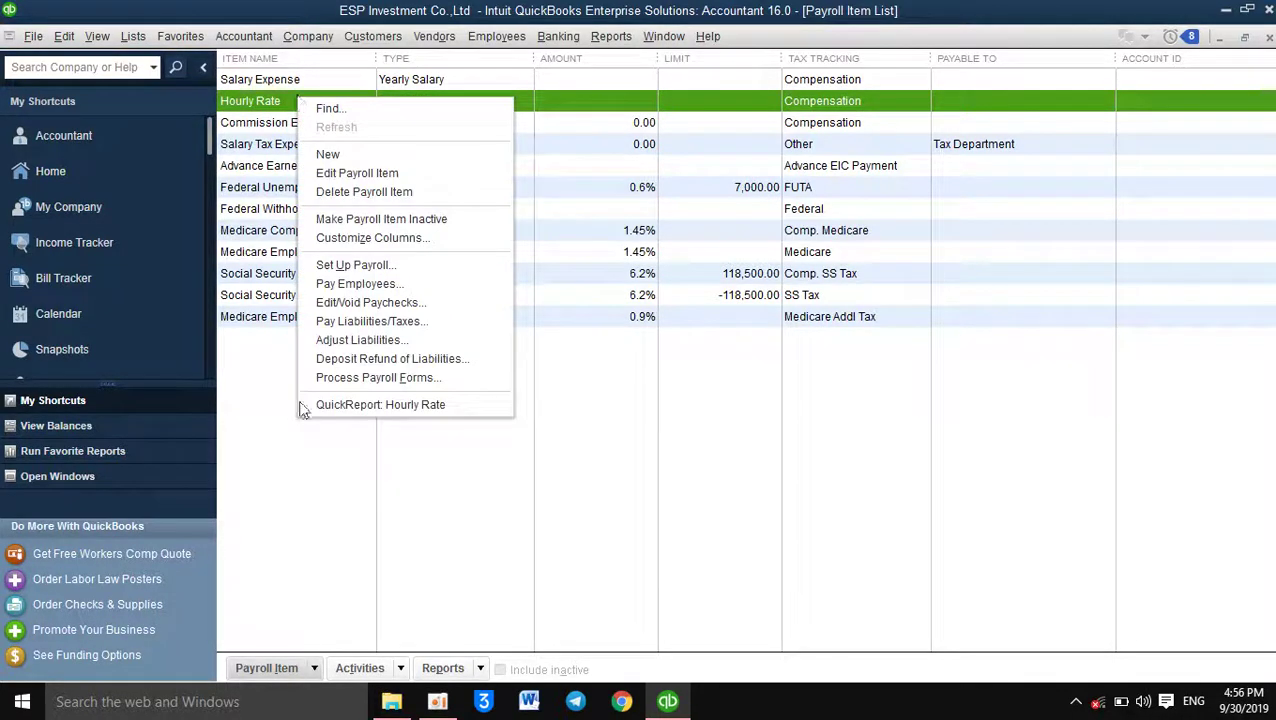
pyautogui.click(256, 392)
pyautogui.click(269, 89)
# Step: Check which expense account tracks the Hourly Rate payroll item and finish without altering it
pyautogui.click(237, 106)
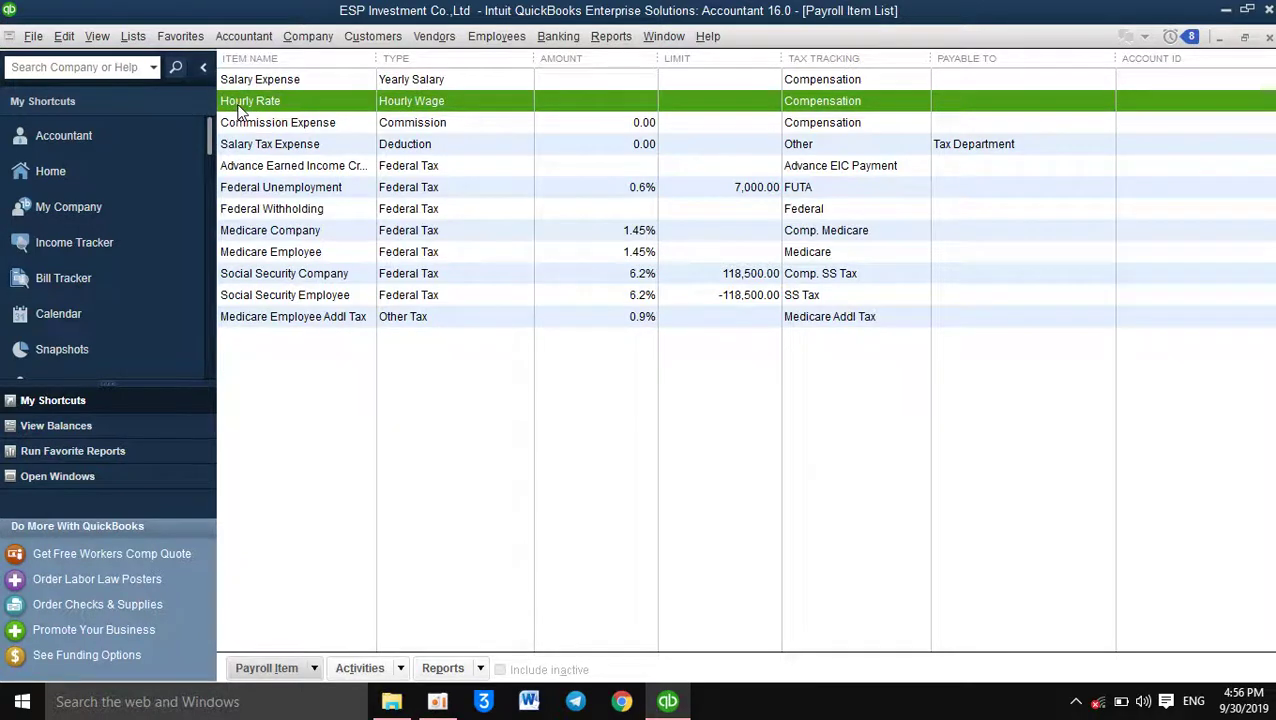
pyautogui.rightClick(238, 109)
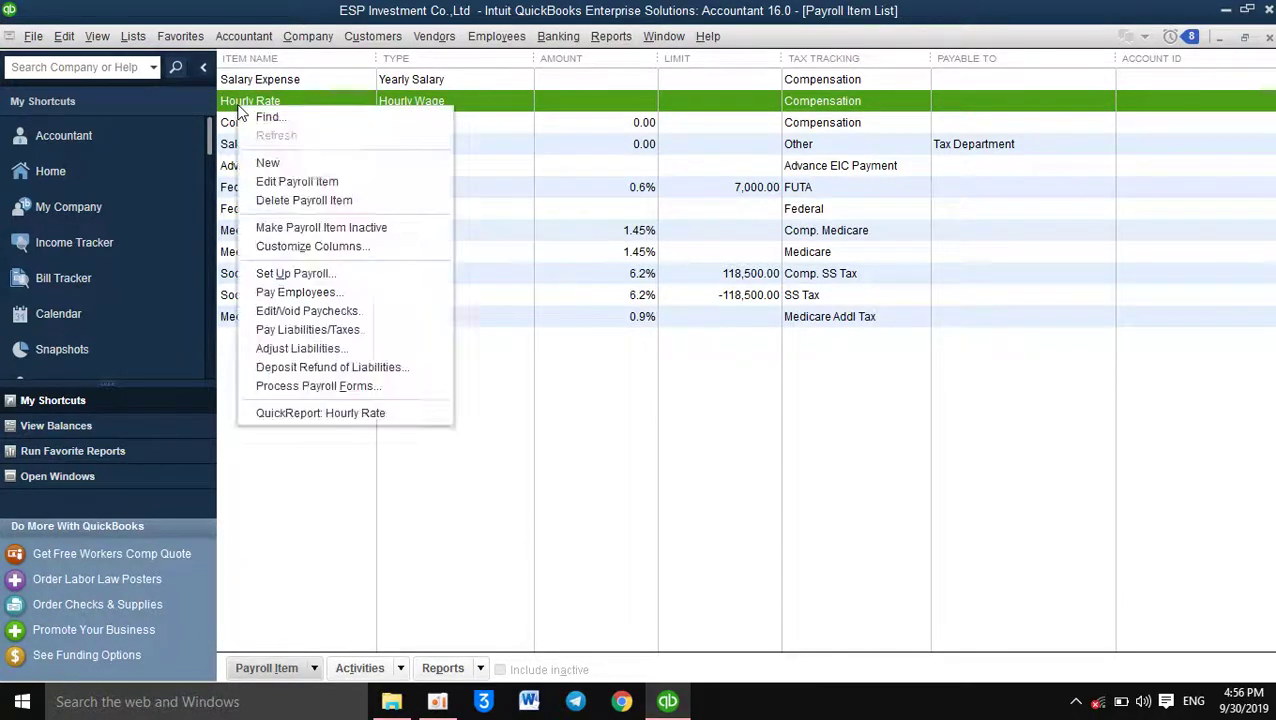
pyautogui.click(262, 181)
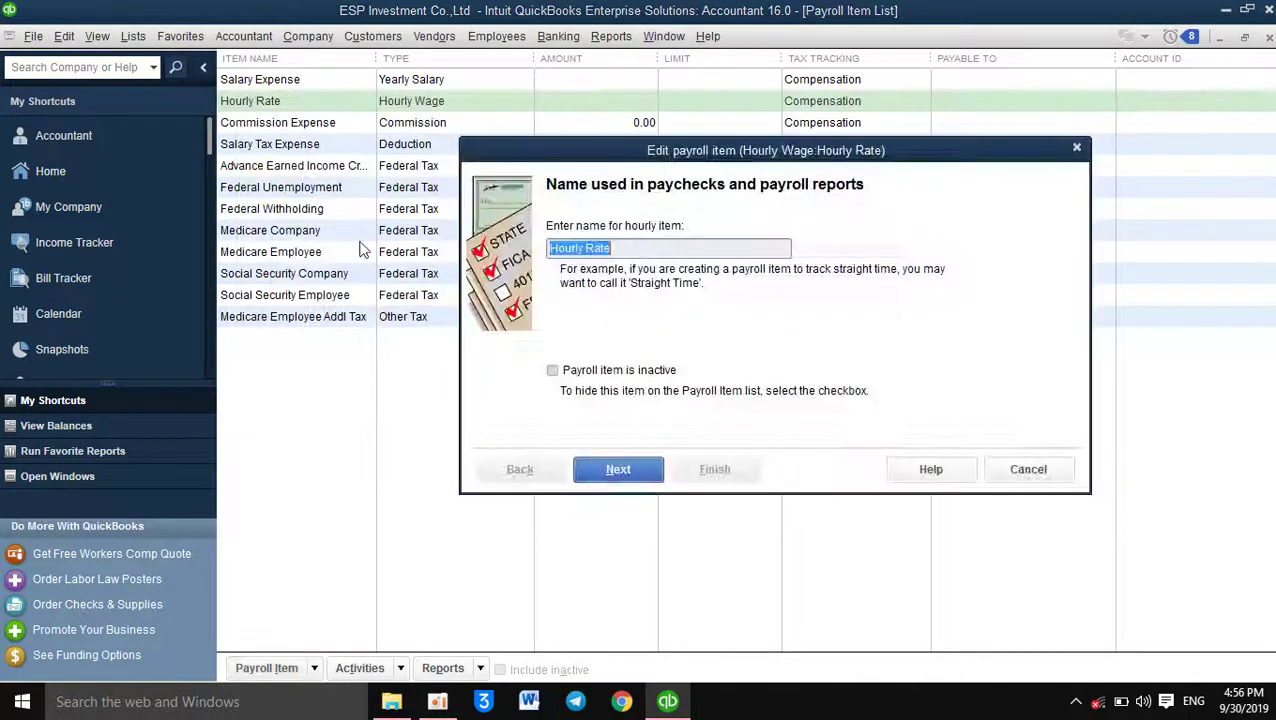
pyautogui.click(622, 474)
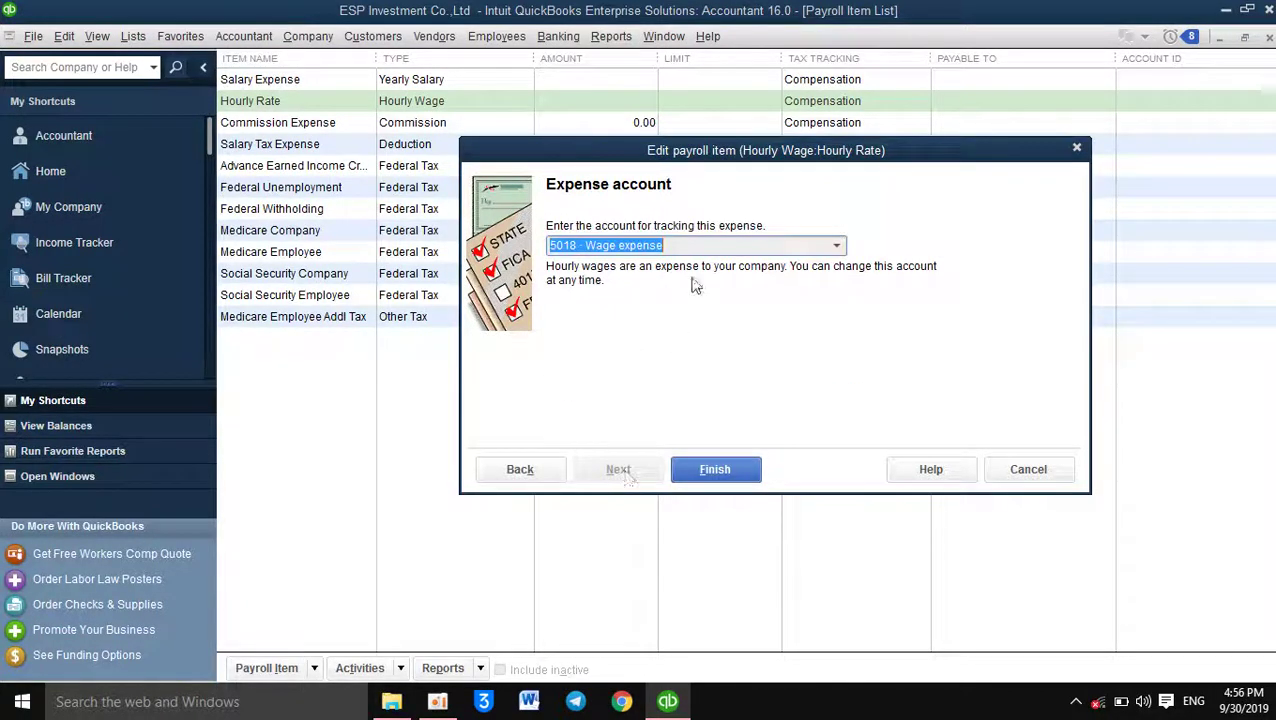
pyautogui.click(820, 243)
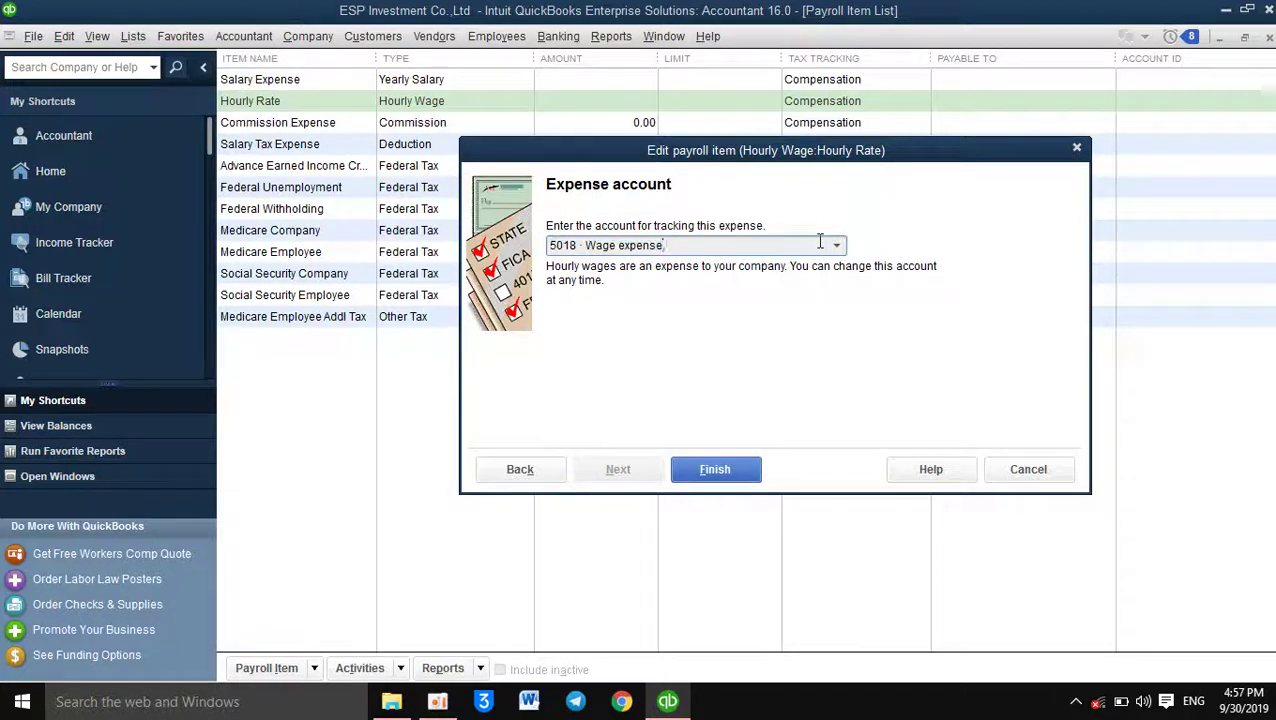
pyautogui.click(750, 476)
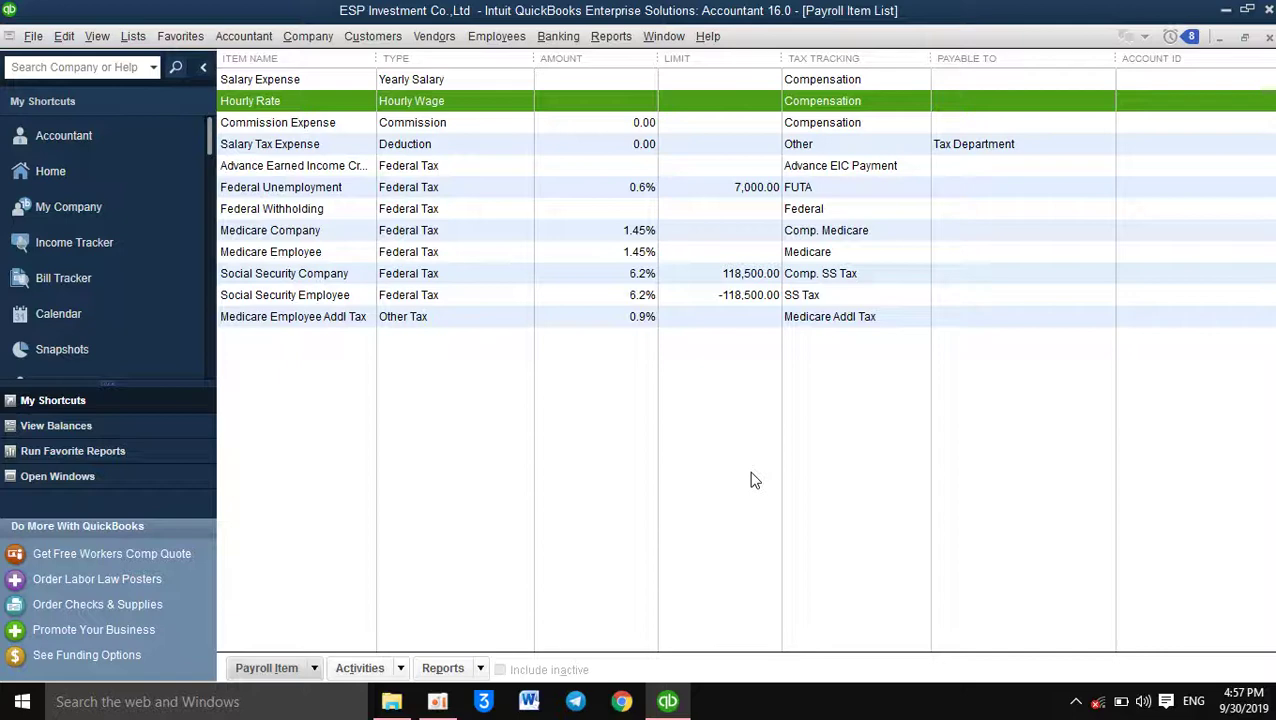
pyautogui.rightClick(298, 107)
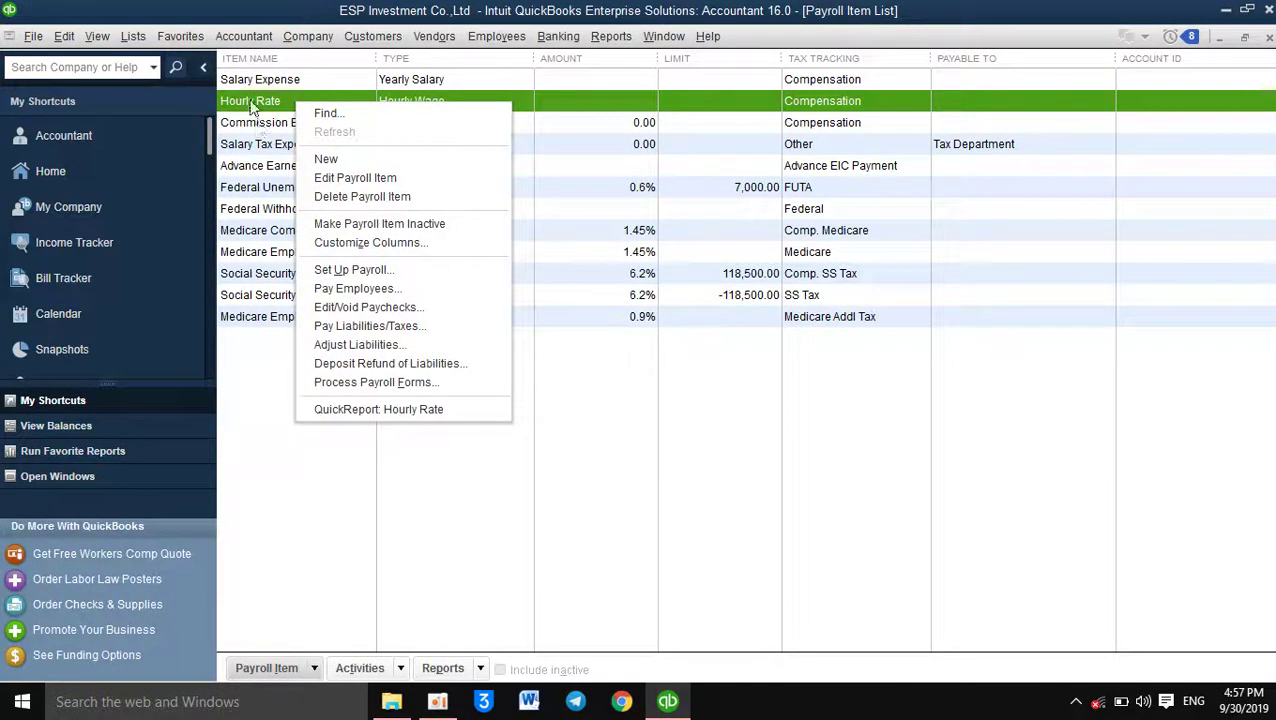
pyautogui.rightClick(251, 106)
pyautogui.rightClick(252, 107)
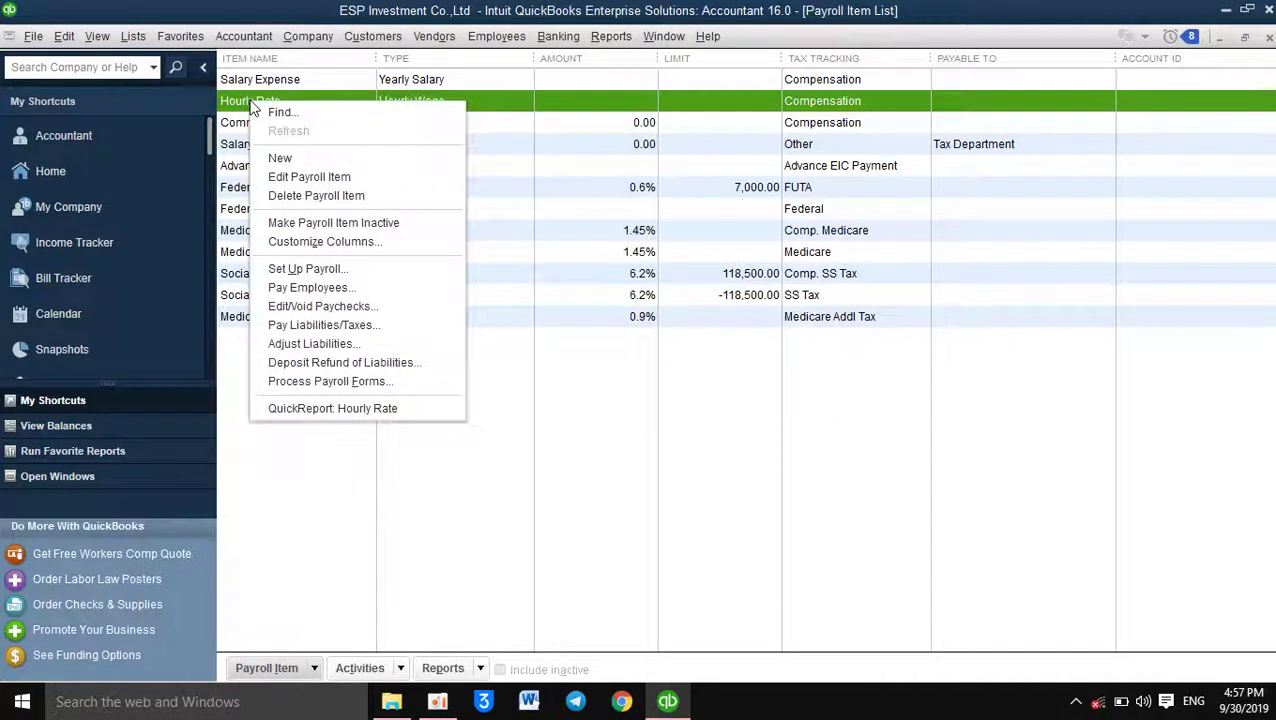
pyautogui.click(305, 177)
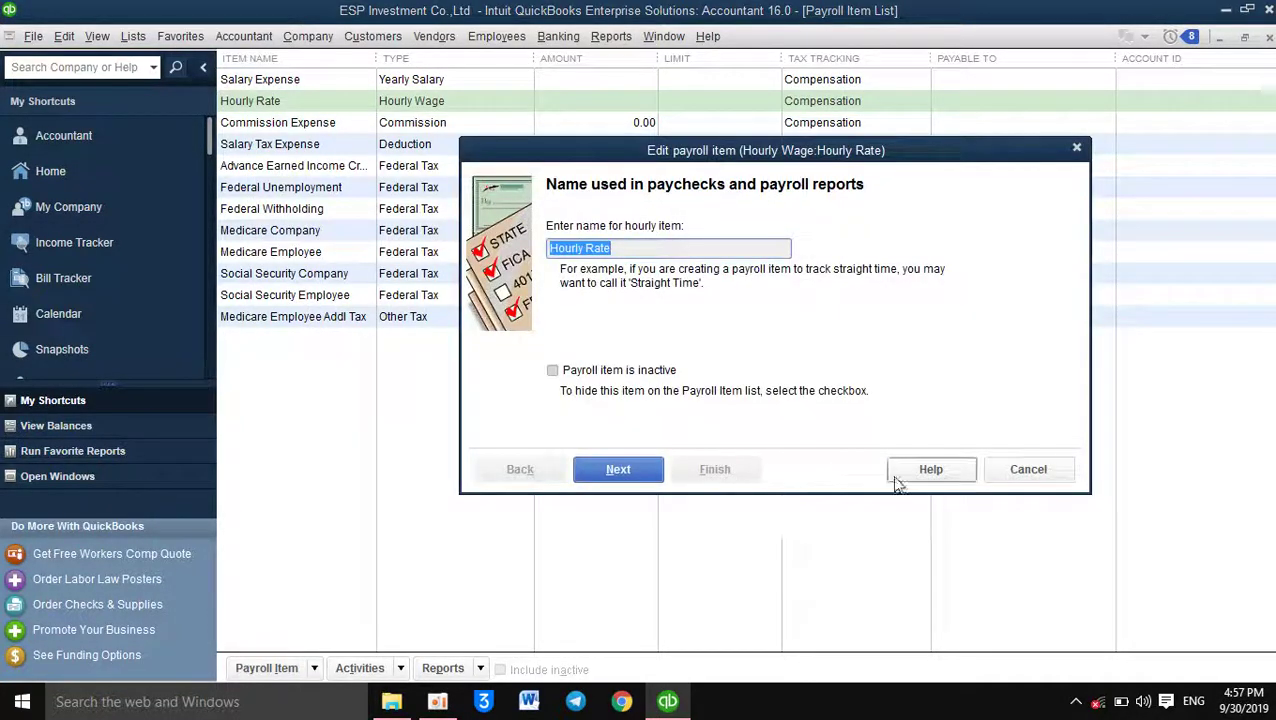
pyautogui.click(990, 480)
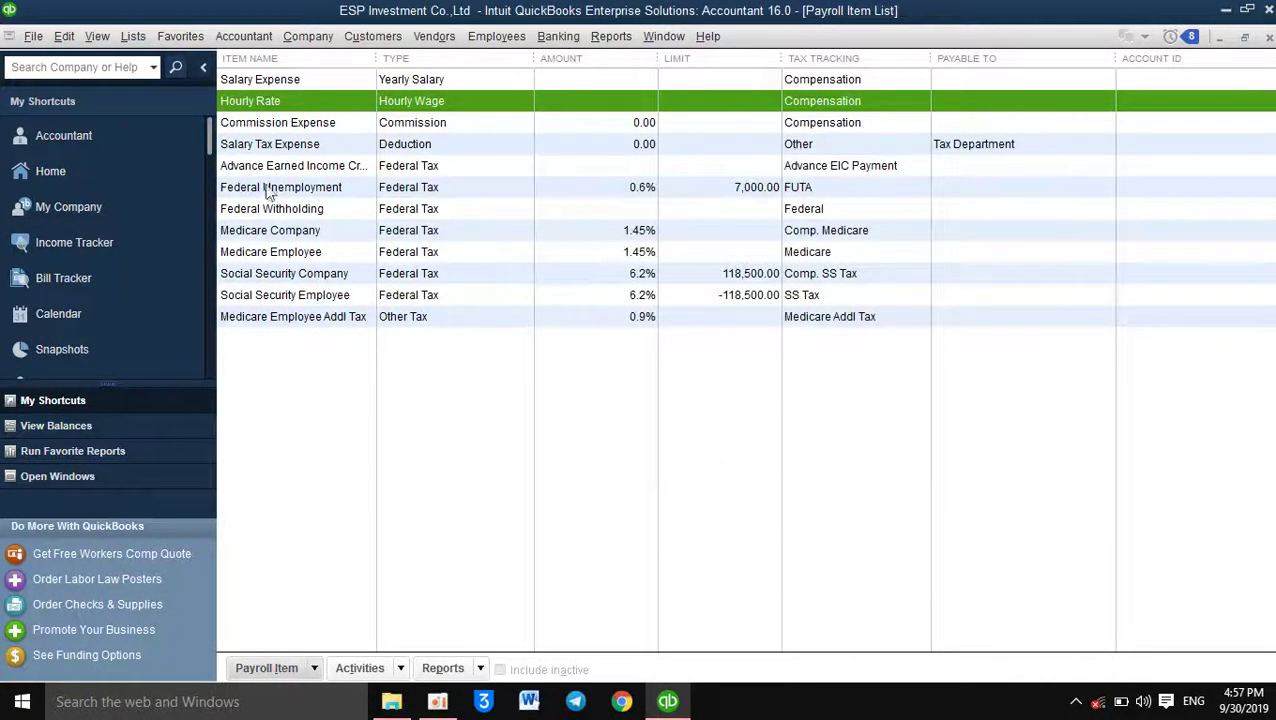
# Step: Edit the Hourly Rate payroll item and rename it "Wage"
pyautogui.rightClick(254, 108)
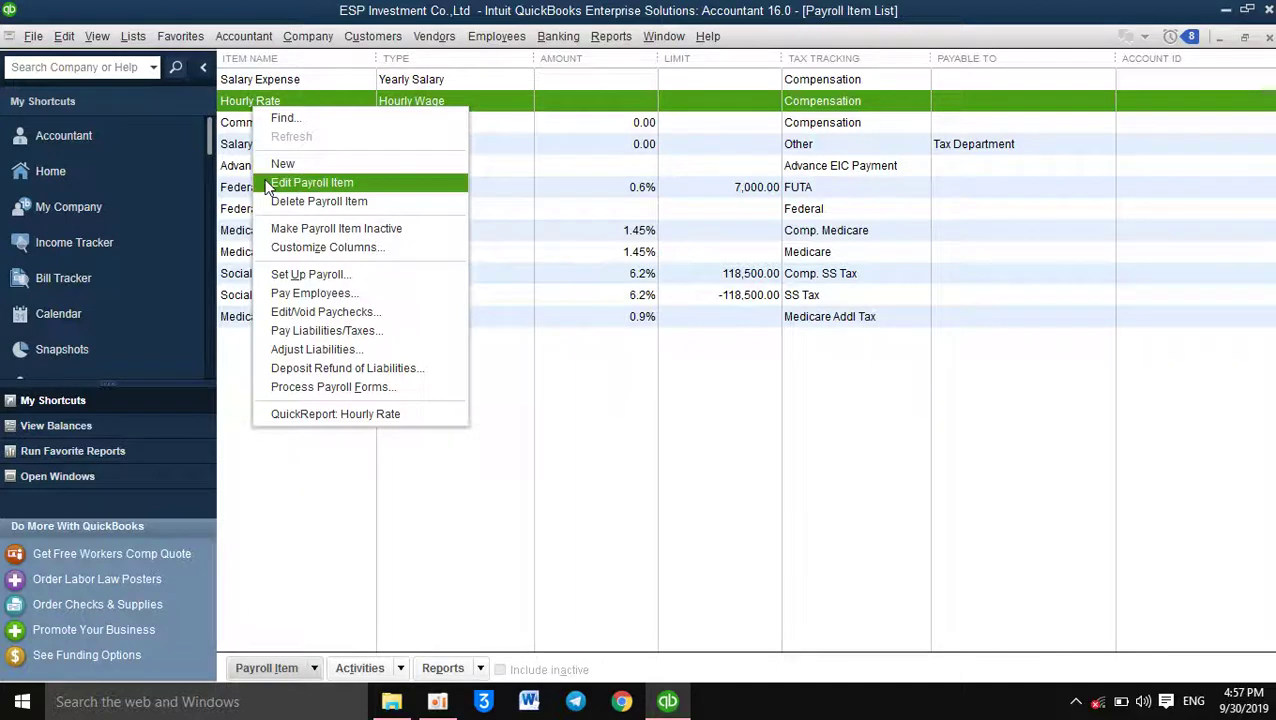
pyautogui.click(236, 100)
pyautogui.rightClick(234, 100)
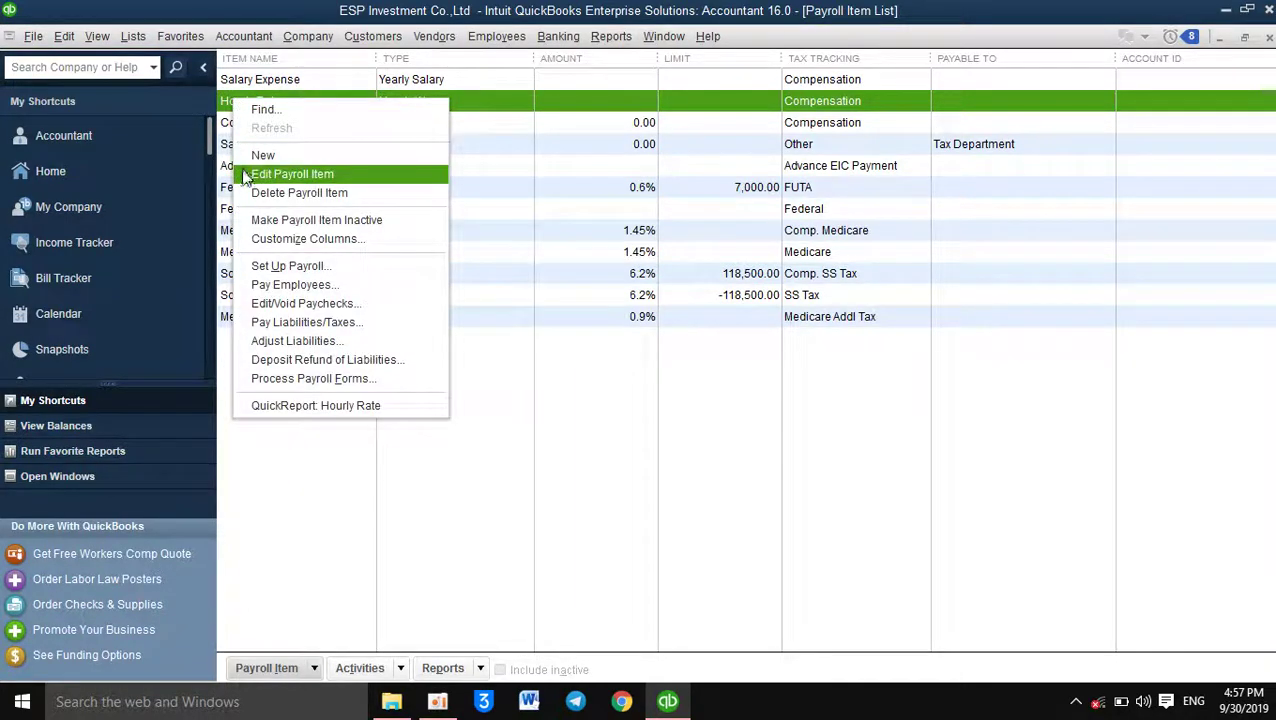
pyautogui.click(290, 174)
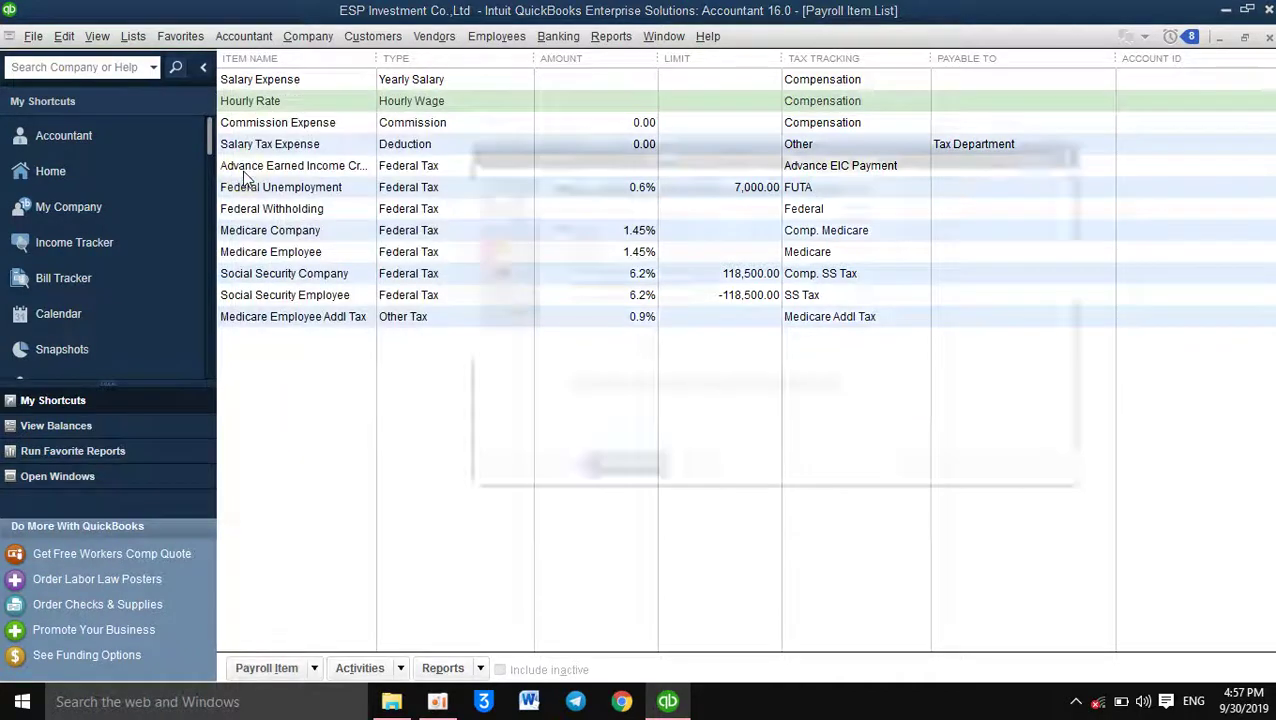
pyautogui.write('Wa')
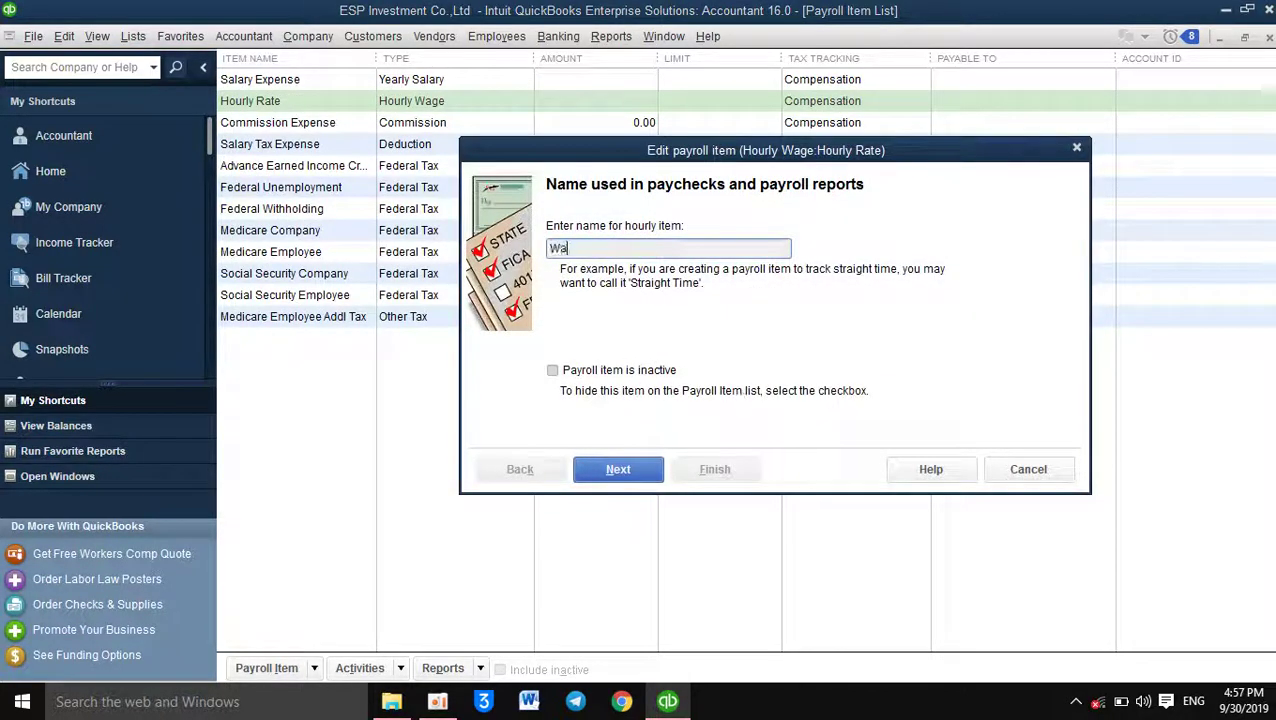
pyautogui.write('ge-')
pyautogui.press('BackSpace')
# Step: Keep 5018 · Wage expense as the Wage item's expense account, finish the edit and close the Payroll Item List
pyautogui.click(617, 469)
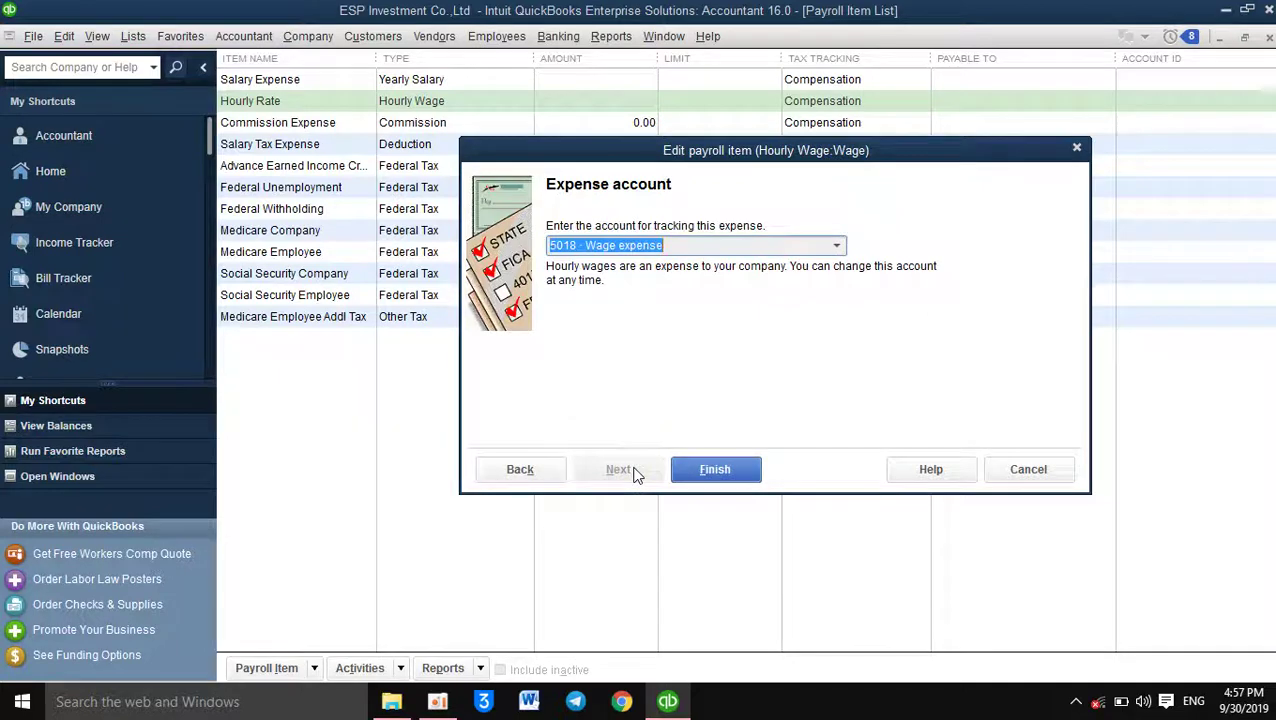
pyautogui.click(715, 470)
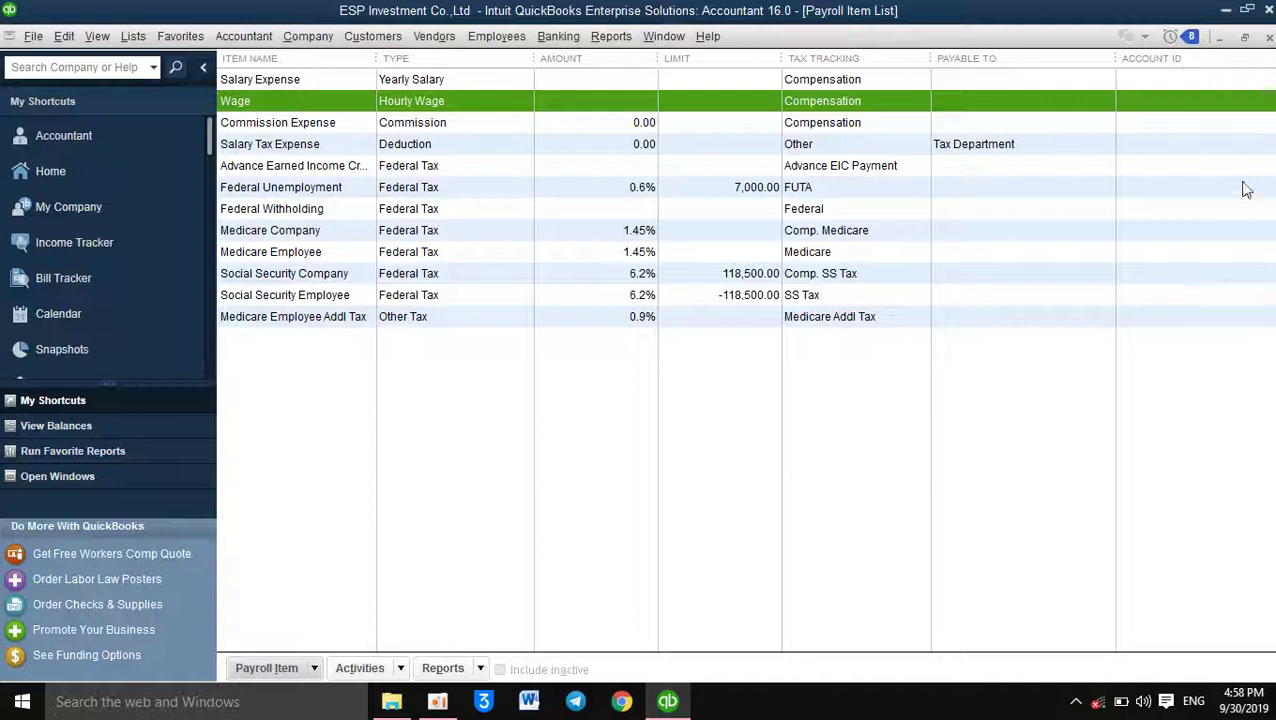
pyautogui.click(1269, 36)
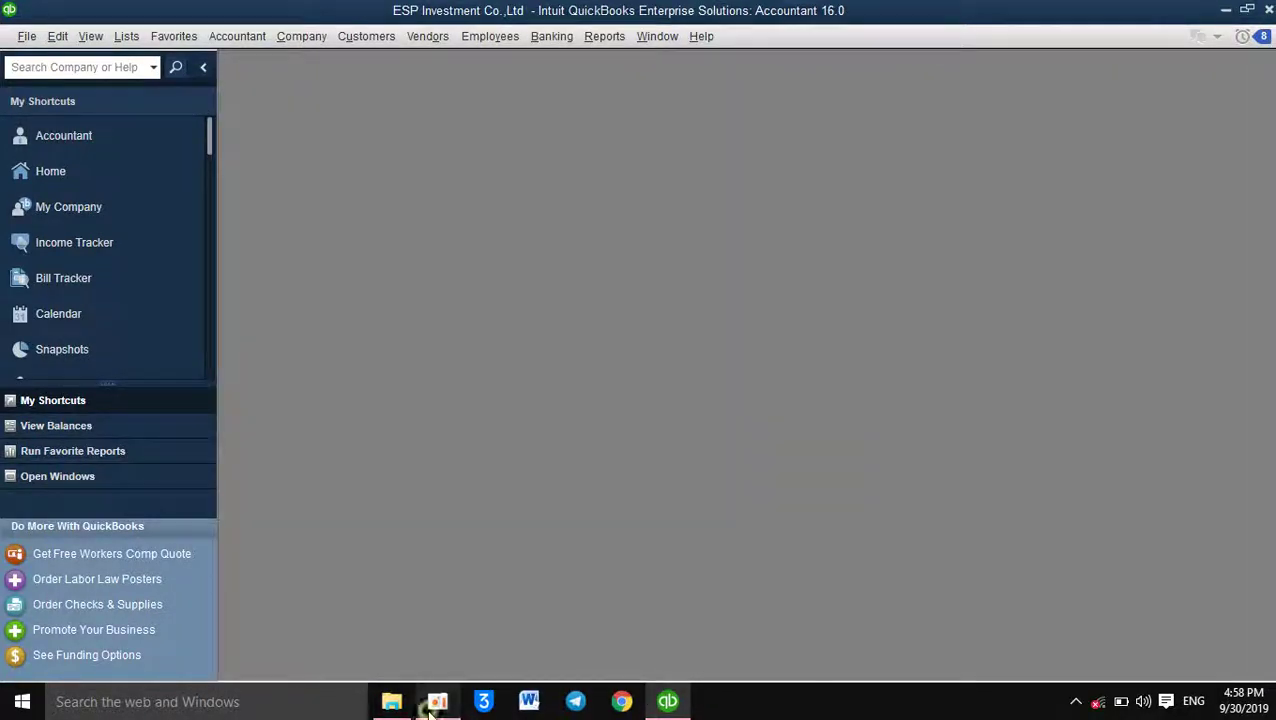